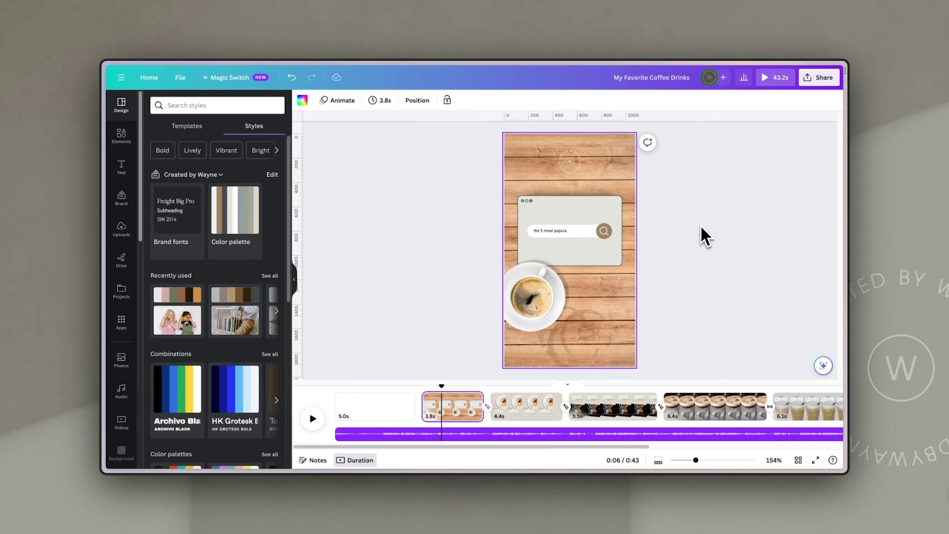
click(691, 228)
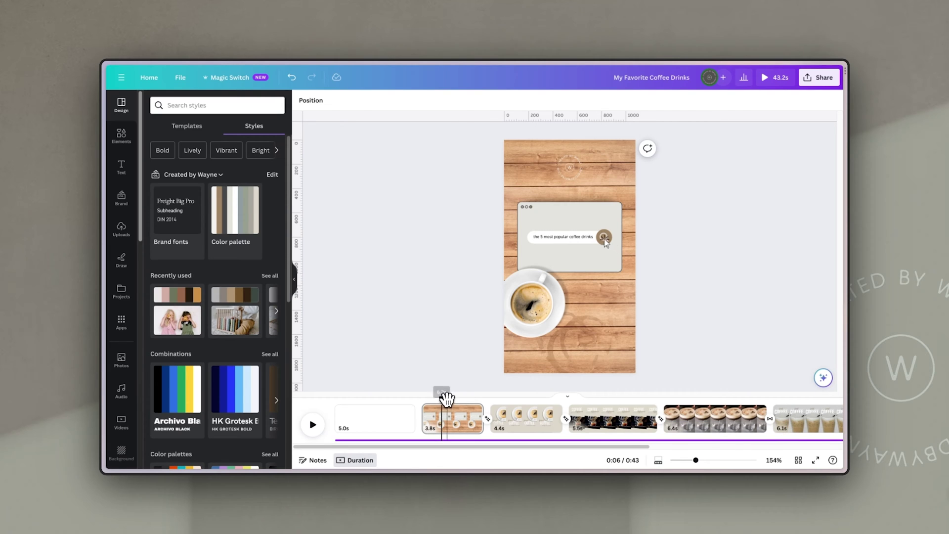
drag(443, 406, 441, 418)
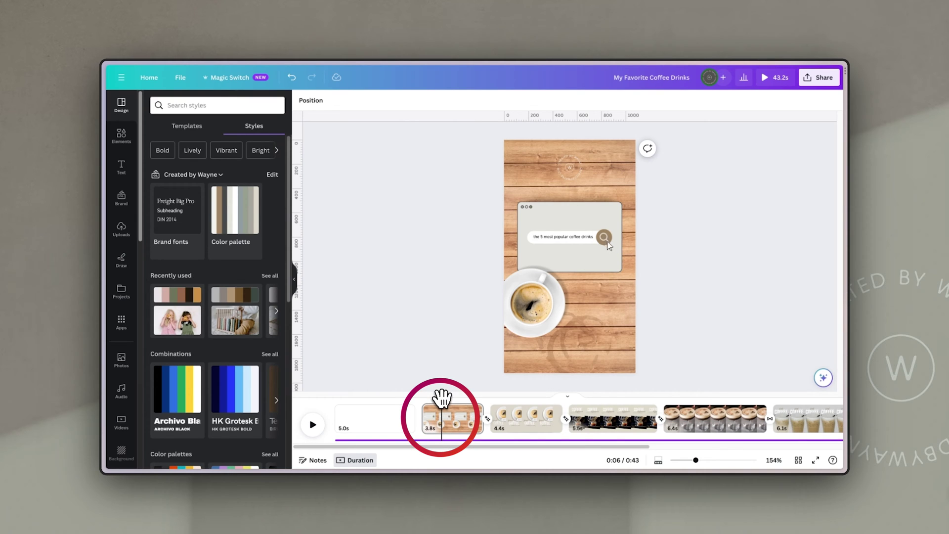
drag(442, 417, 442, 417)
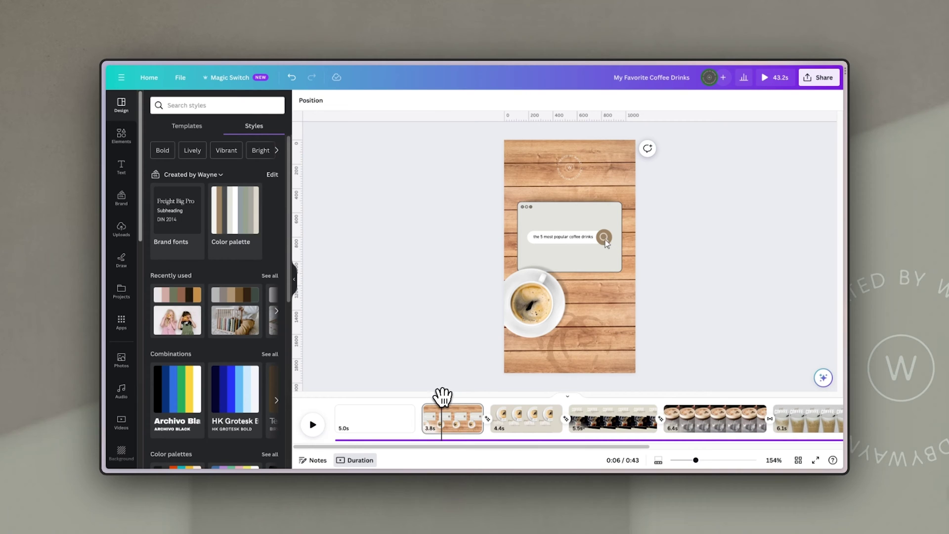
mouse_move(442, 395)
mouse_down()
mouse_move(386, 399)
mouse_move(562, 399)
mouse_move(387, 408)
mouse_move(602, 402)
mouse_move(435, 398)
mouse_up()
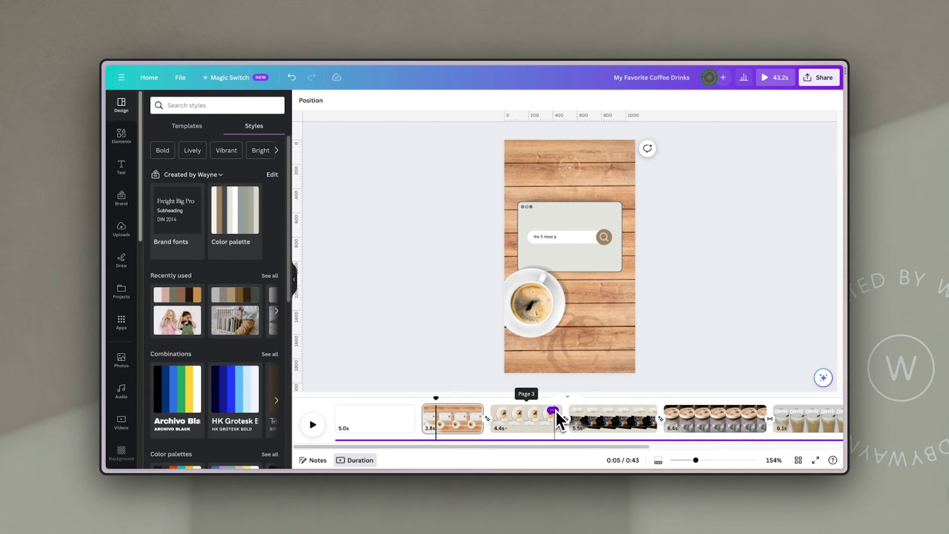
Select and deselect the music track, then fit the whole search-bar page at 28%
click(508, 444)
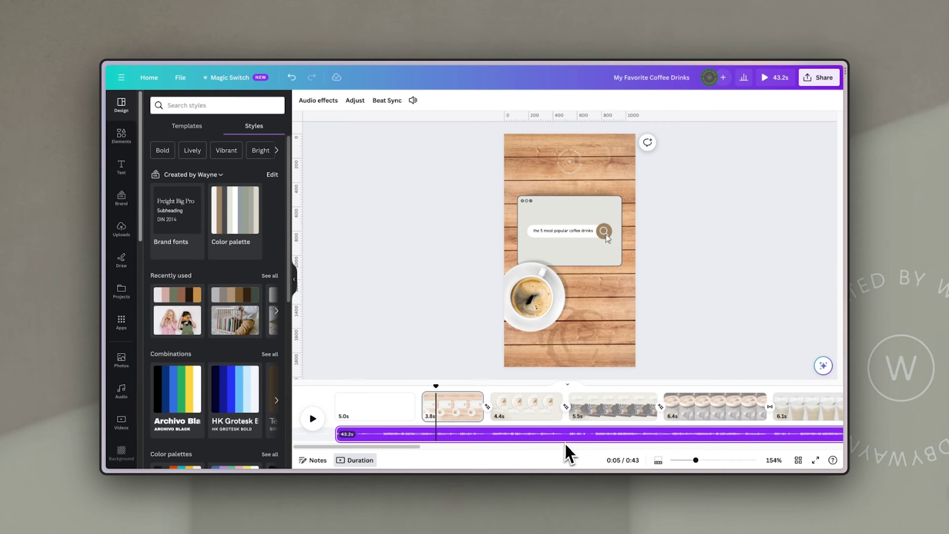
click(428, 342)
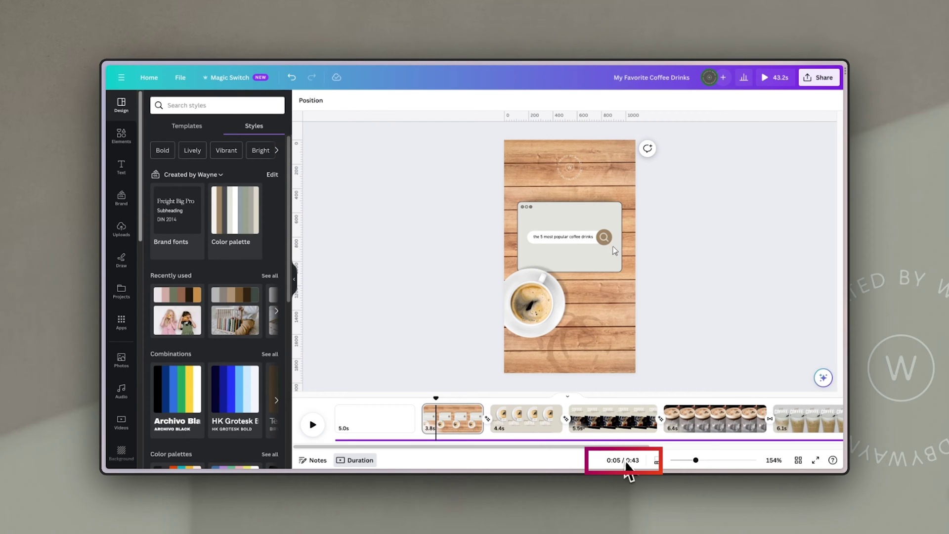
click(660, 462)
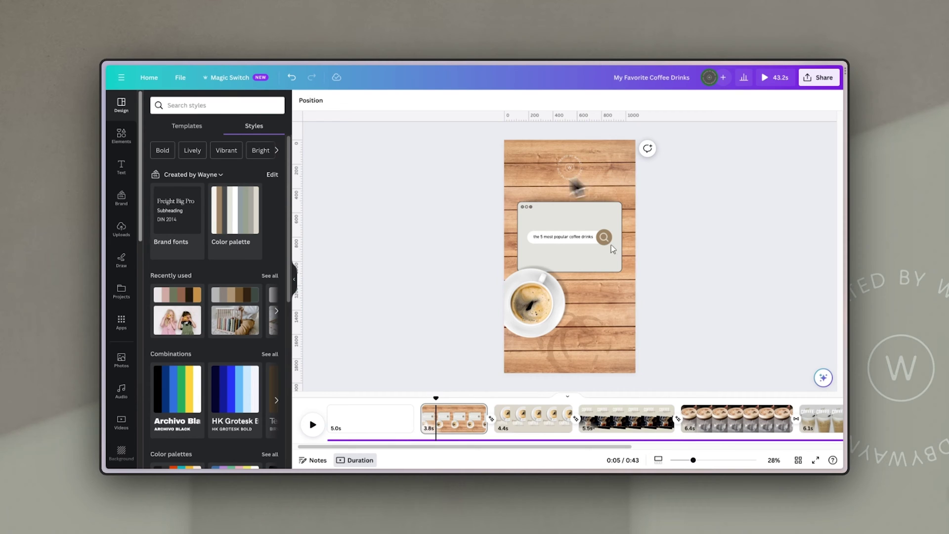
Apply zoom to timeline thumbnails and widen them, then zoom out to show every page
click(589, 220)
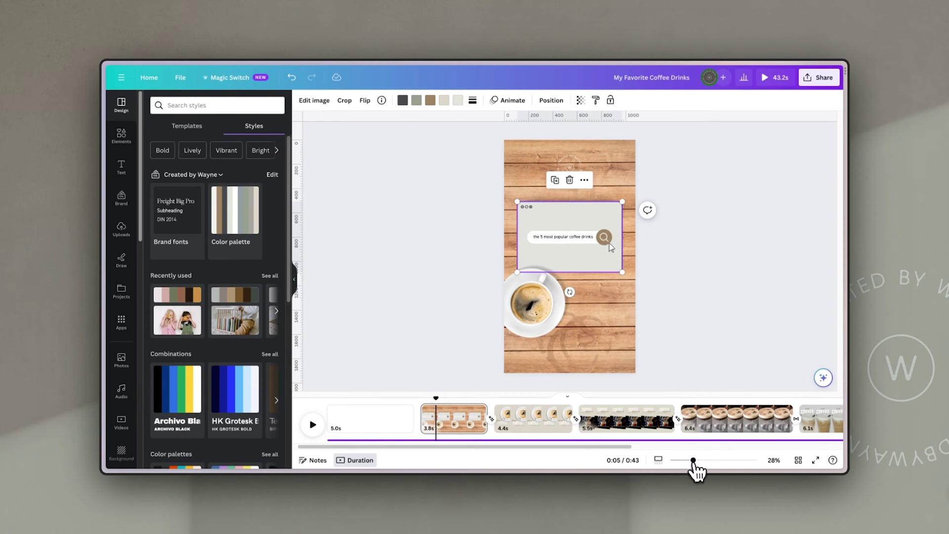
mouse_move(693, 461)
mouse_down()
mouse_move(727, 460)
mouse_move(694, 461)
mouse_up()
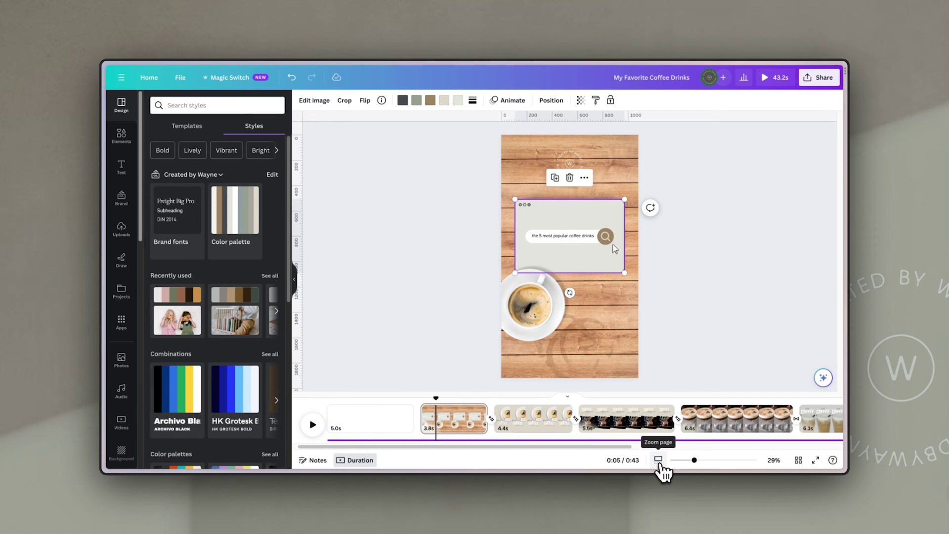
click(660, 461)
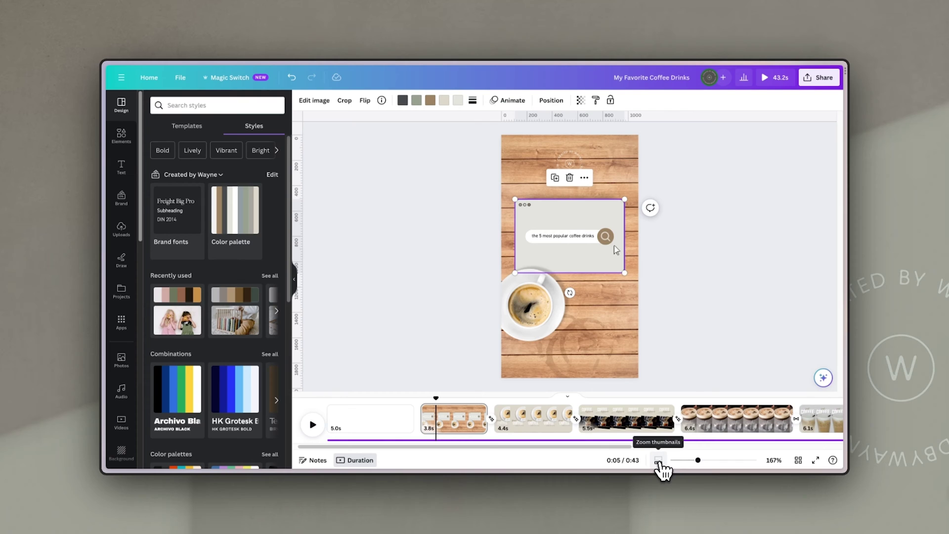
drag(699, 462, 746, 462)
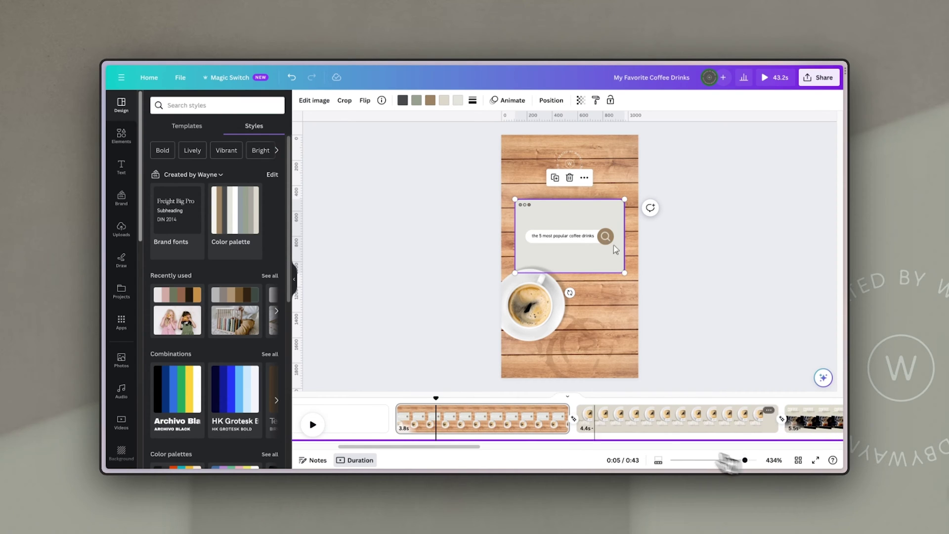
click(438, 396)
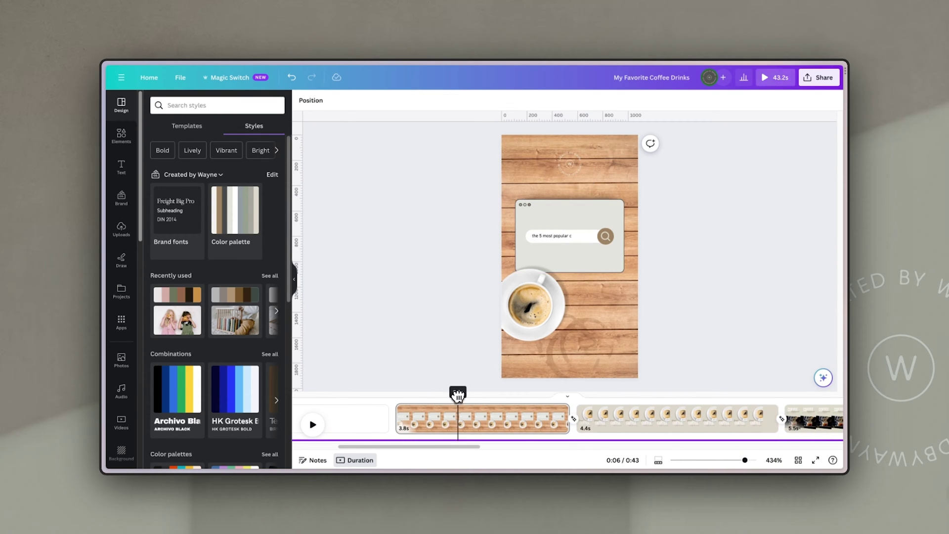
scroll(704, 413, down, 5)
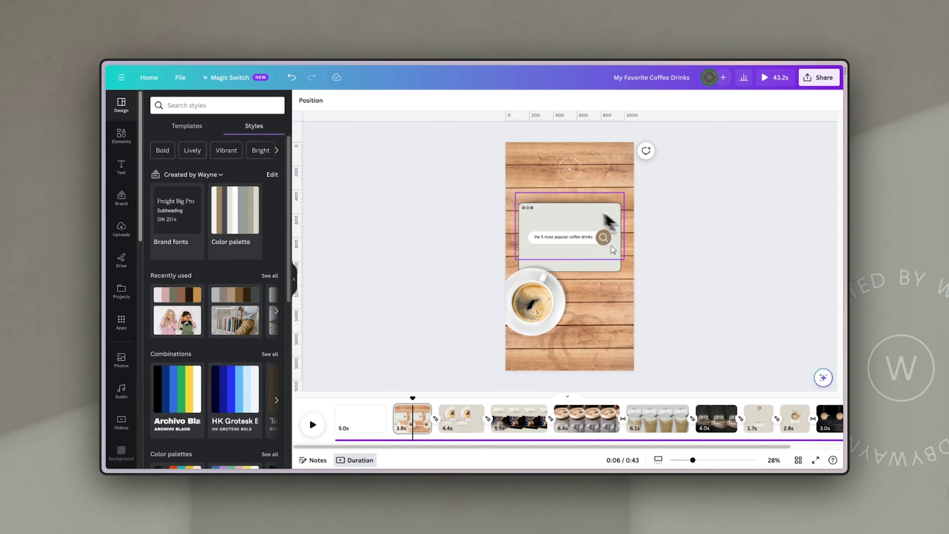
Show a timing bar for the browser-window graphic on the 3.8s page
click(570, 217)
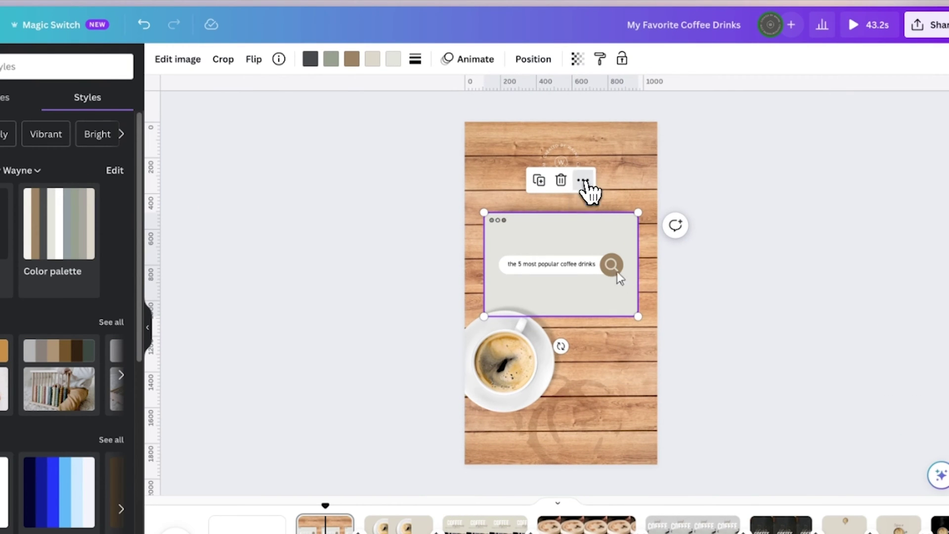
click(584, 181)
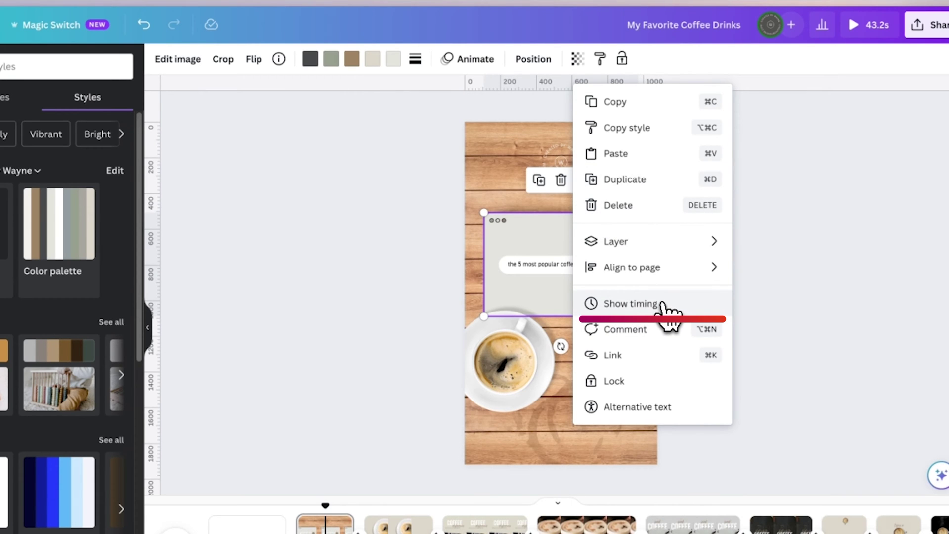
click(663, 304)
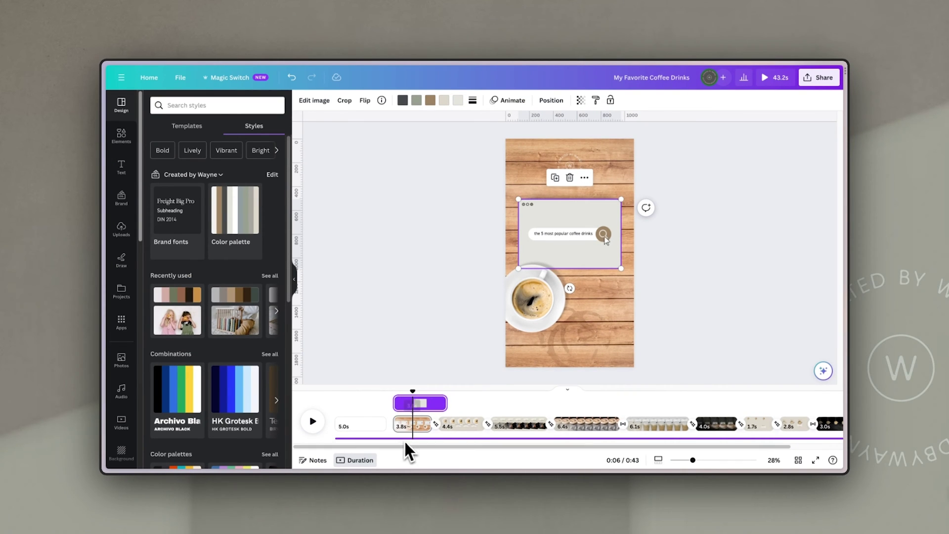
Delay the browser-window graphic's start, then show timing for the black coffee page's photo and texts
drag(402, 405, 422, 392)
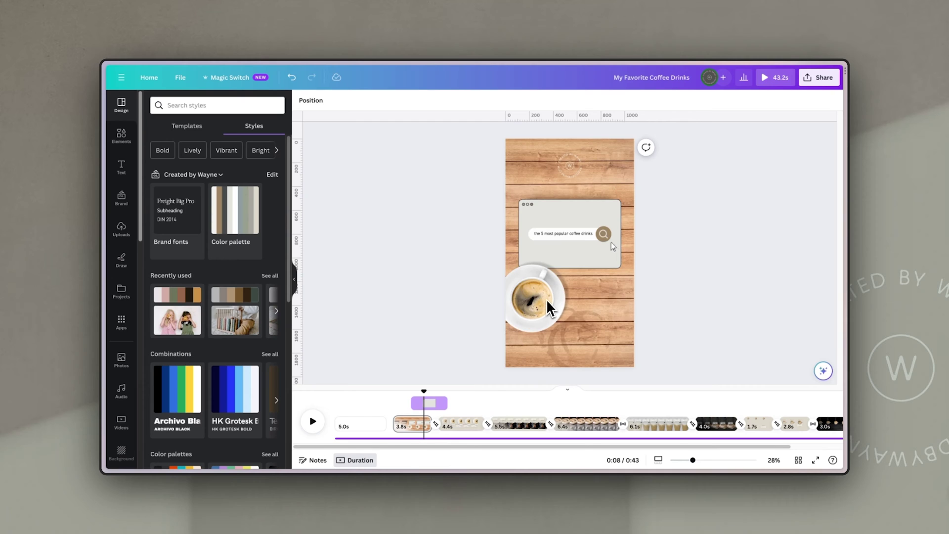
click(608, 240)
click(725, 279)
click(619, 227)
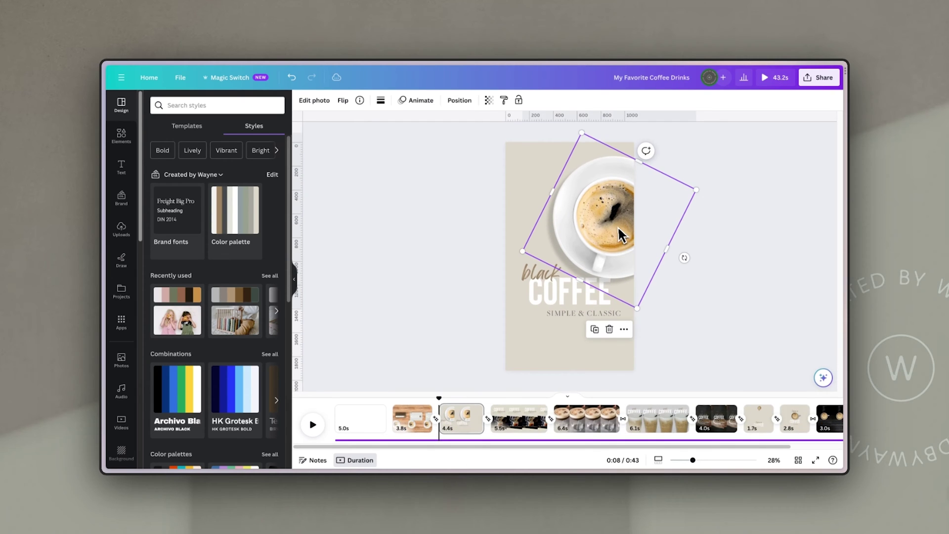
click(624, 329)
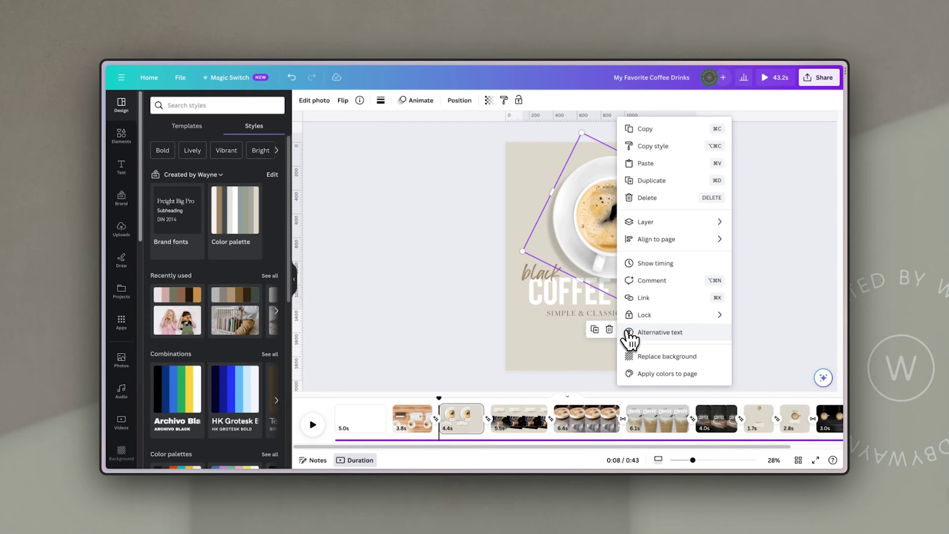
click(669, 265)
click(541, 280)
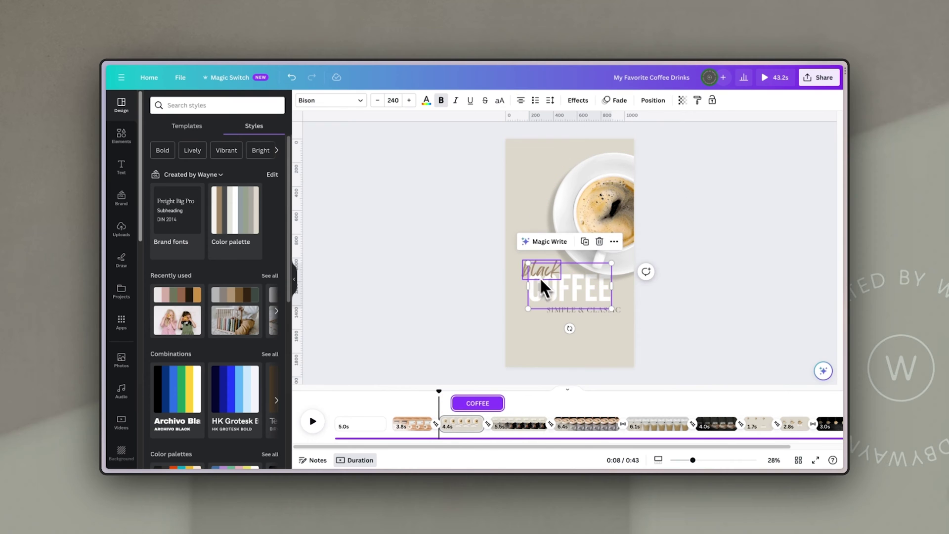
click(529, 272)
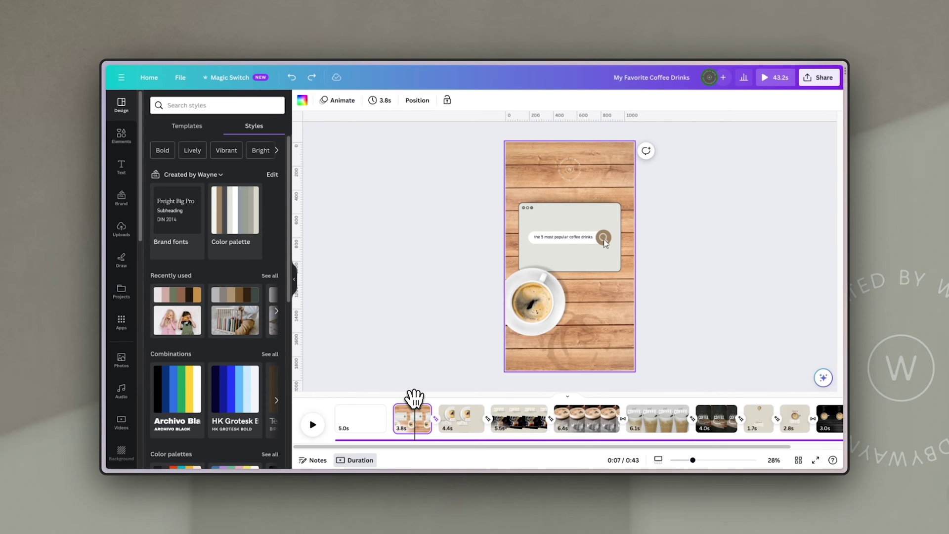
Preview the cup sliding across the page, then add a 1.7-second Match & Move transition between pages
drag(422, 395, 461, 401)
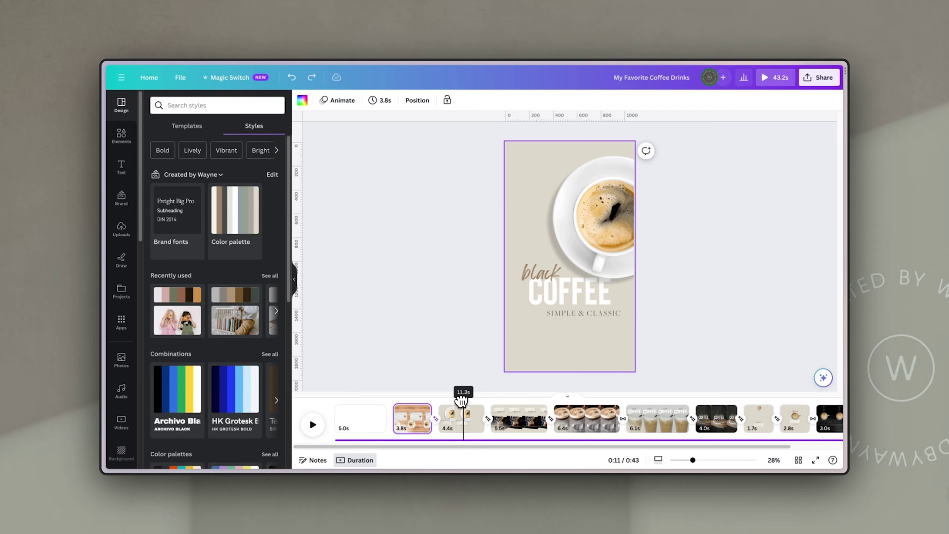
drag(476, 403, 420, 398)
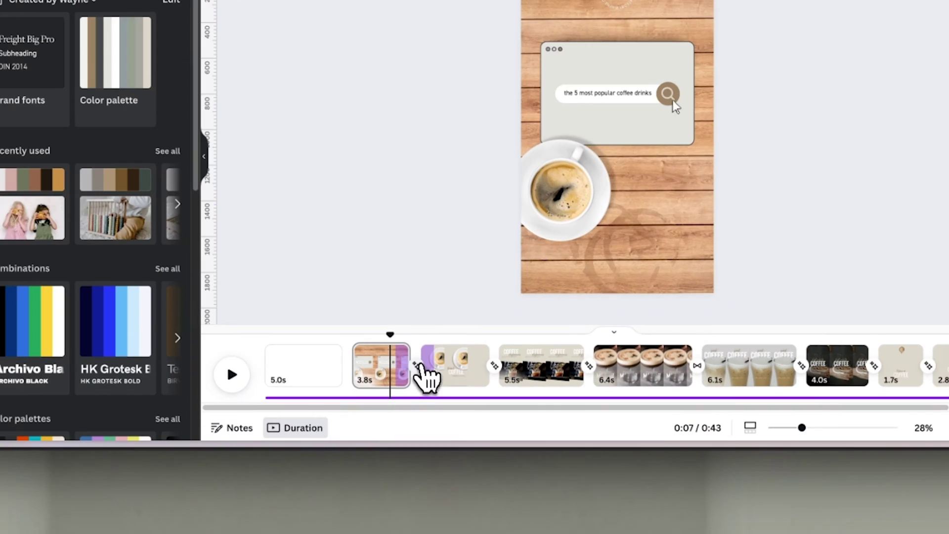
click(437, 420)
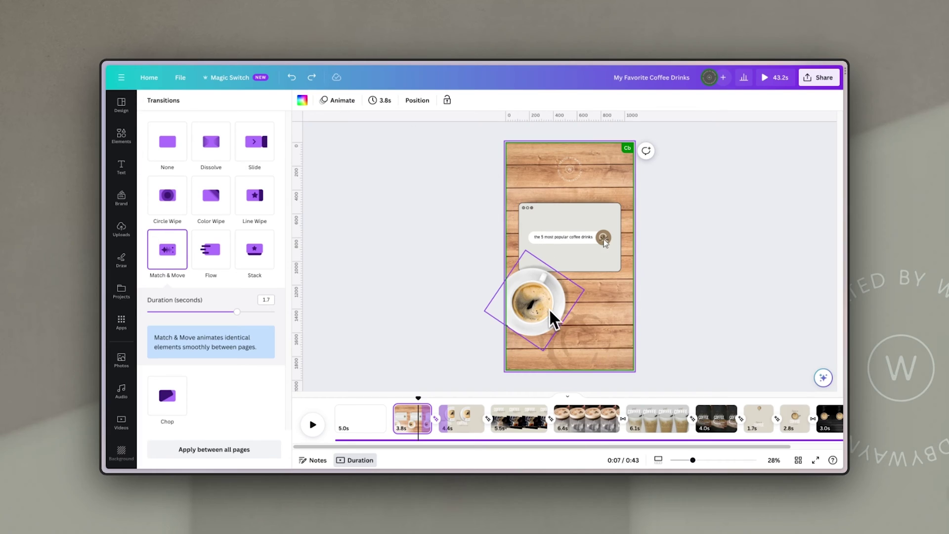
click(547, 306)
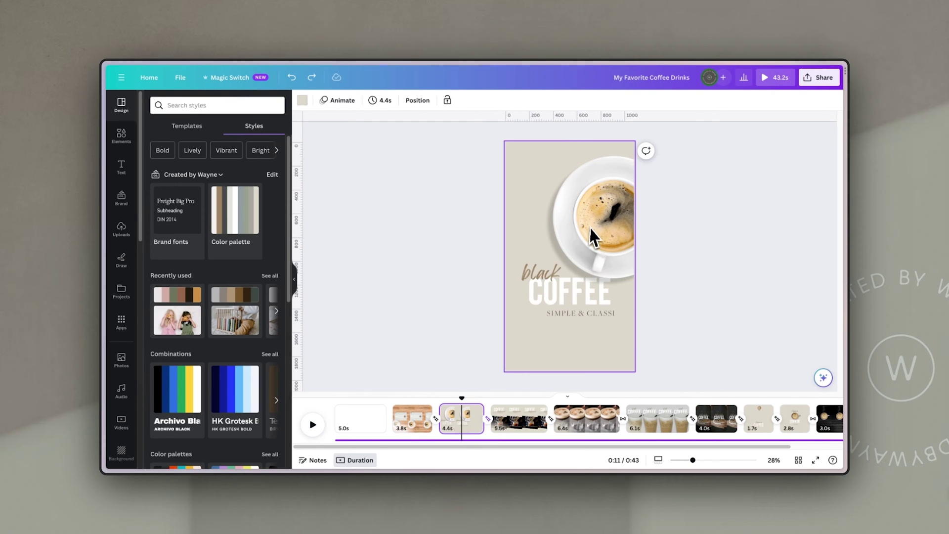
click(589, 225)
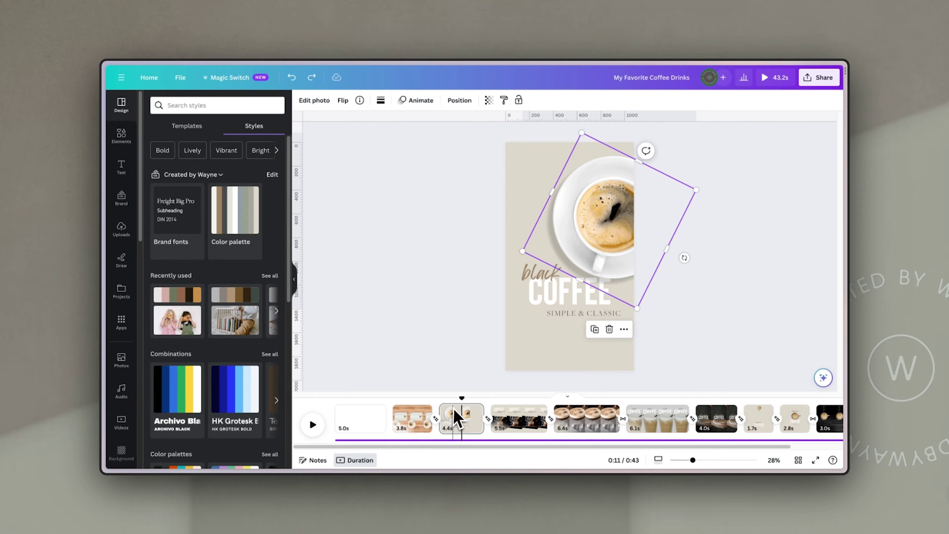
mouse_move(463, 397)
mouse_down()
mouse_move(419, 394)
mouse_move(452, 394)
mouse_up()
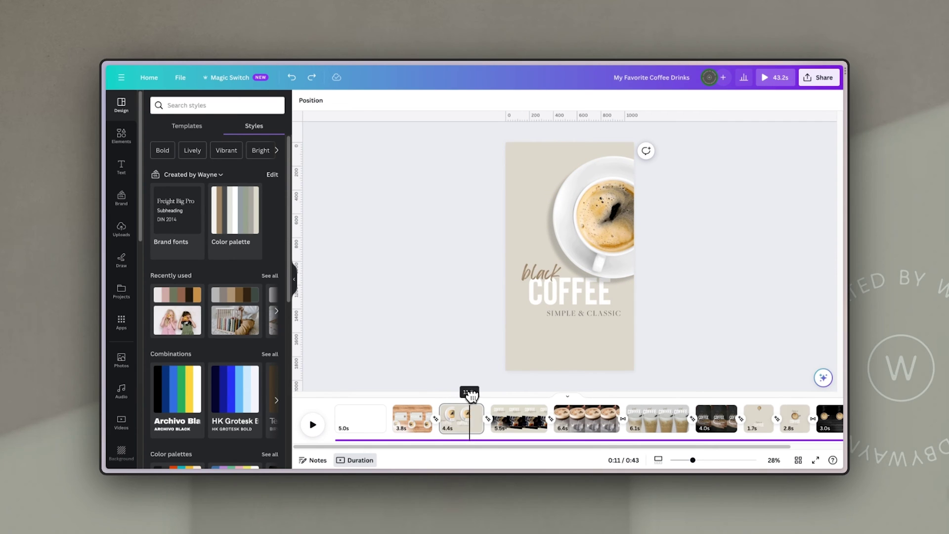
drag(479, 396, 496, 405)
Select the espresso page's off-page diamond frame and open its Layers list
click(521, 428)
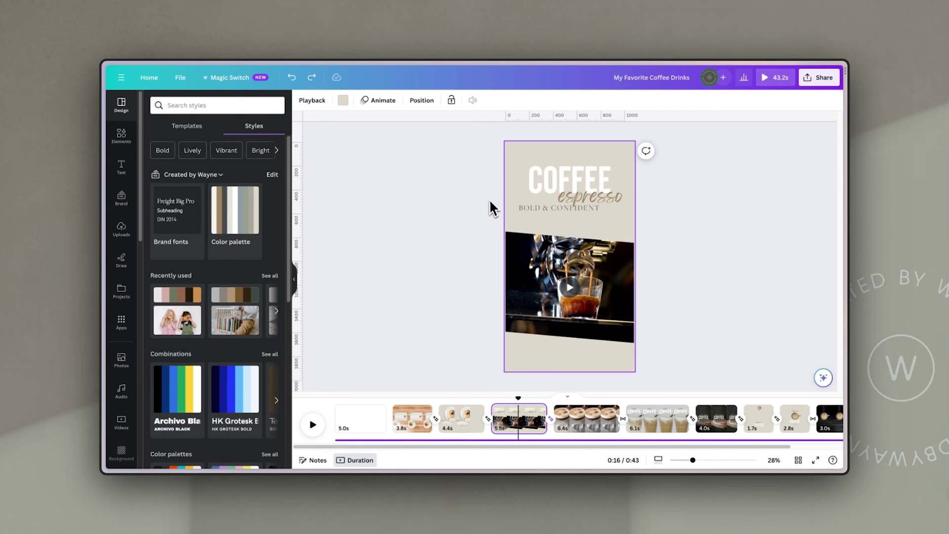
key(ctrl+a)
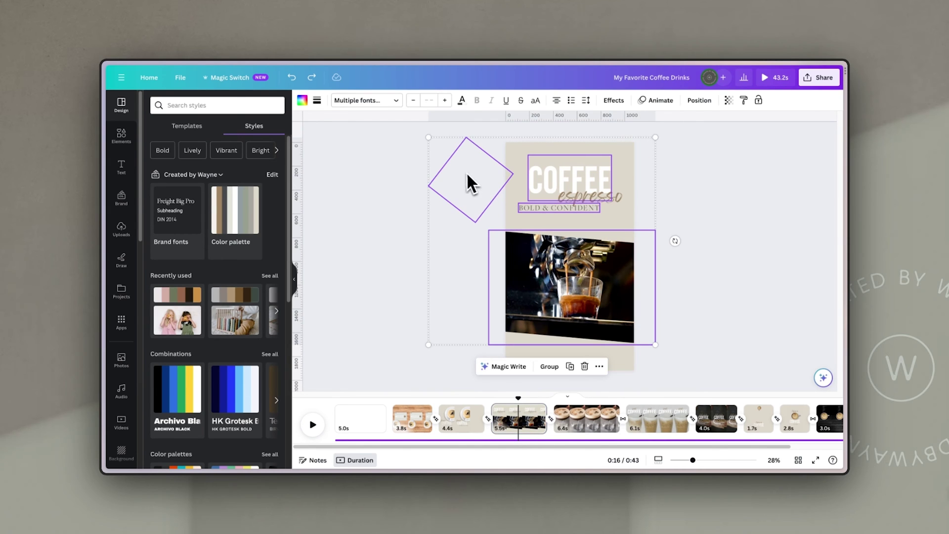
click(486, 174)
click(509, 177)
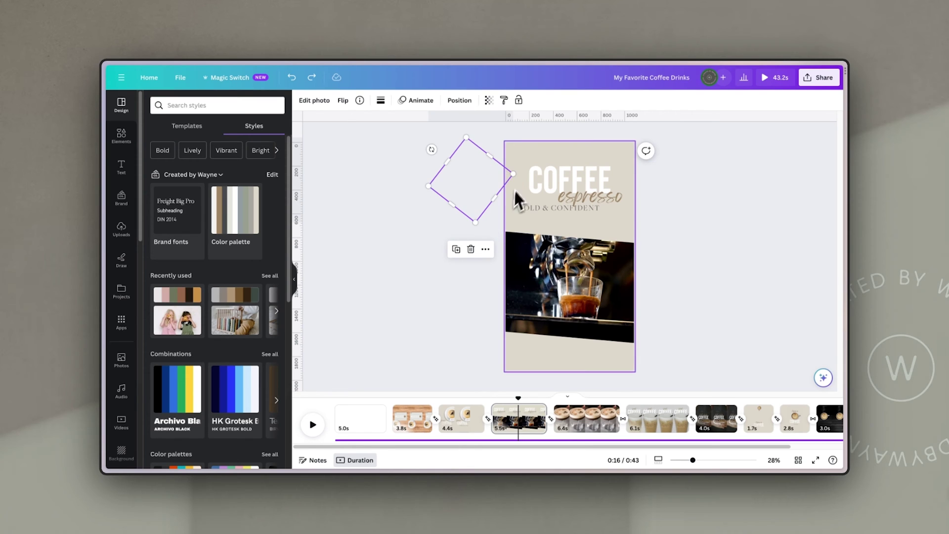
click(460, 101)
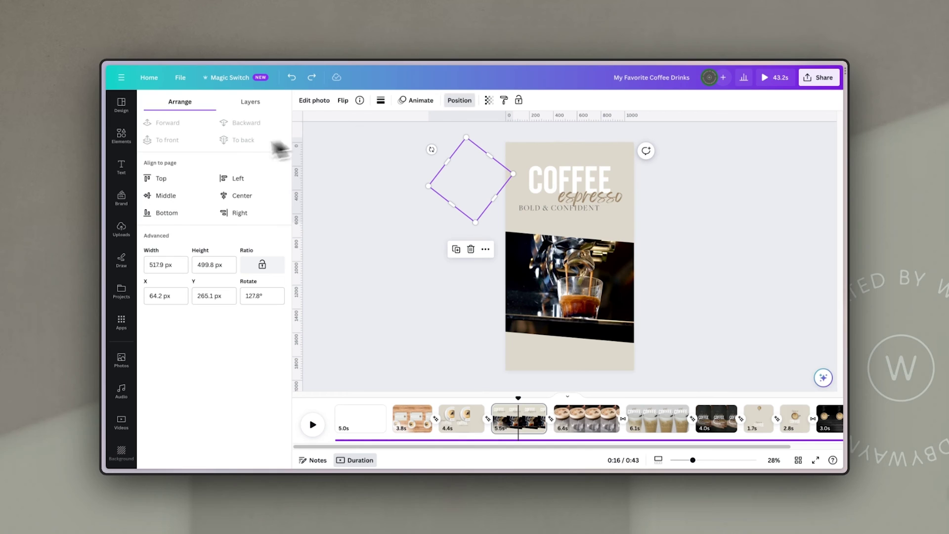
click(261, 104)
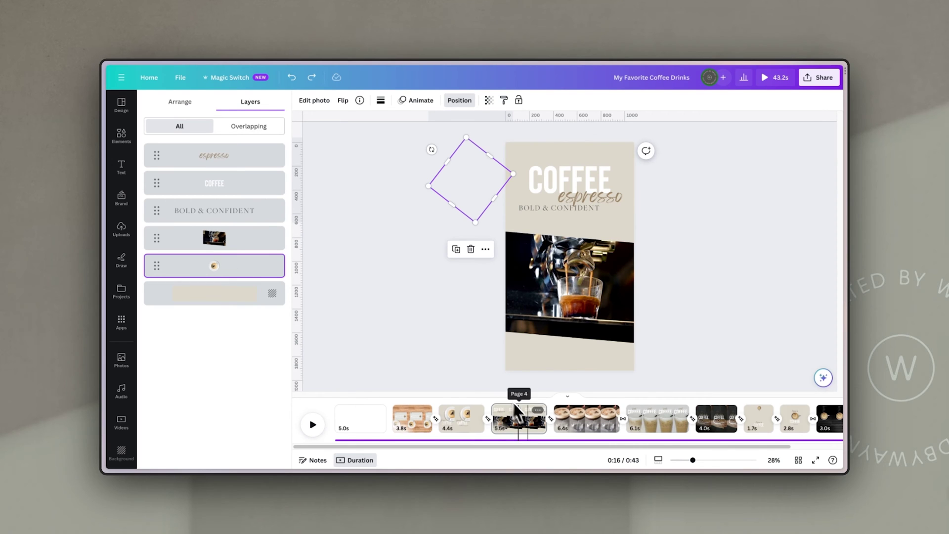
Scrub the preview from the first page through the search text and black coffee page
drag(520, 400, 407, 398)
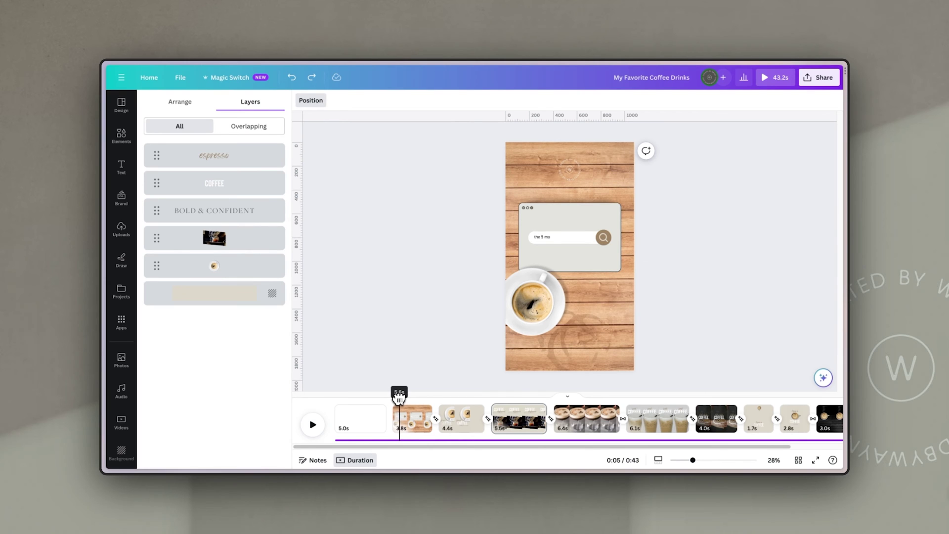
drag(409, 397, 527, 417)
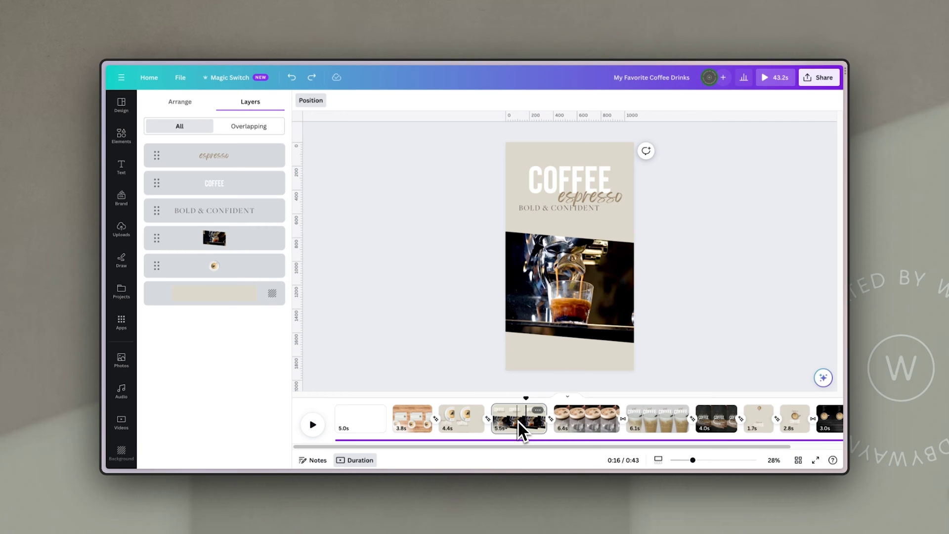
drag(526, 396, 467, 402)
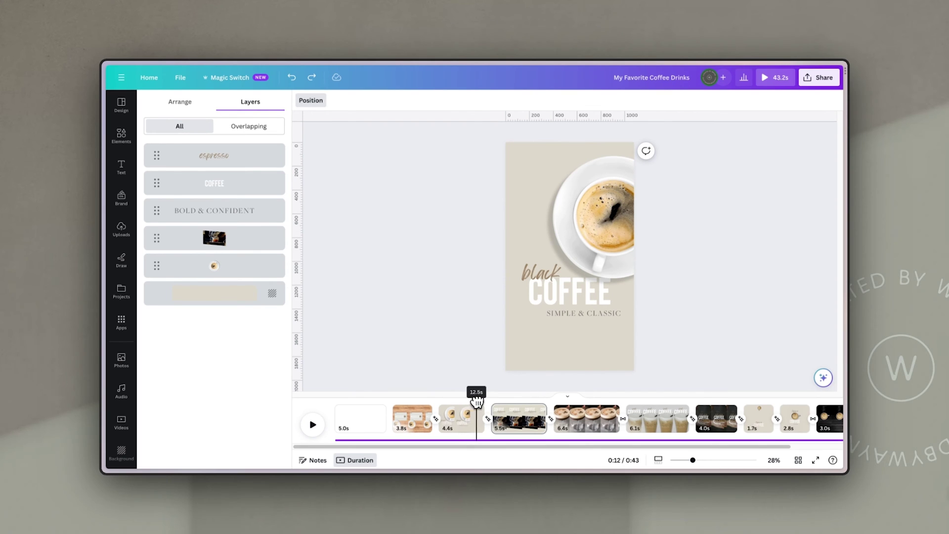
drag(480, 401, 524, 408)
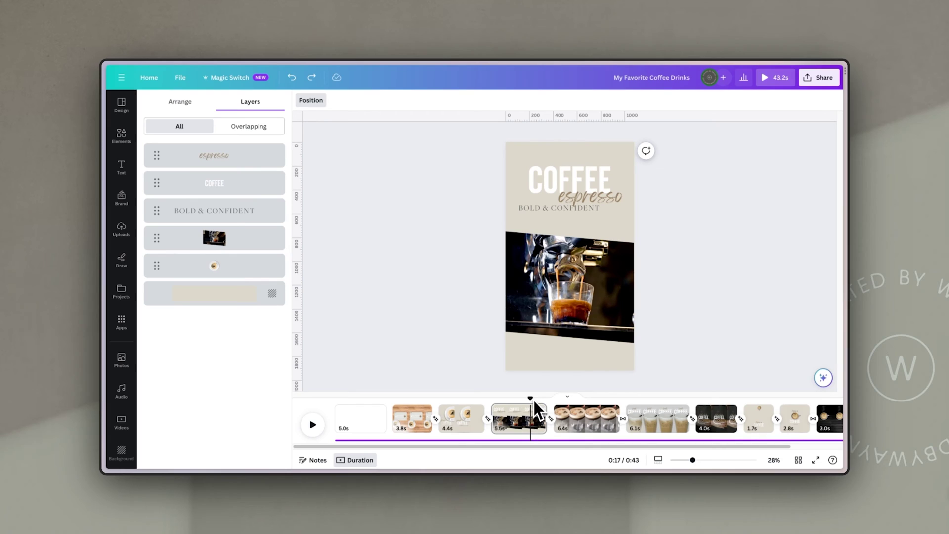
click(595, 291)
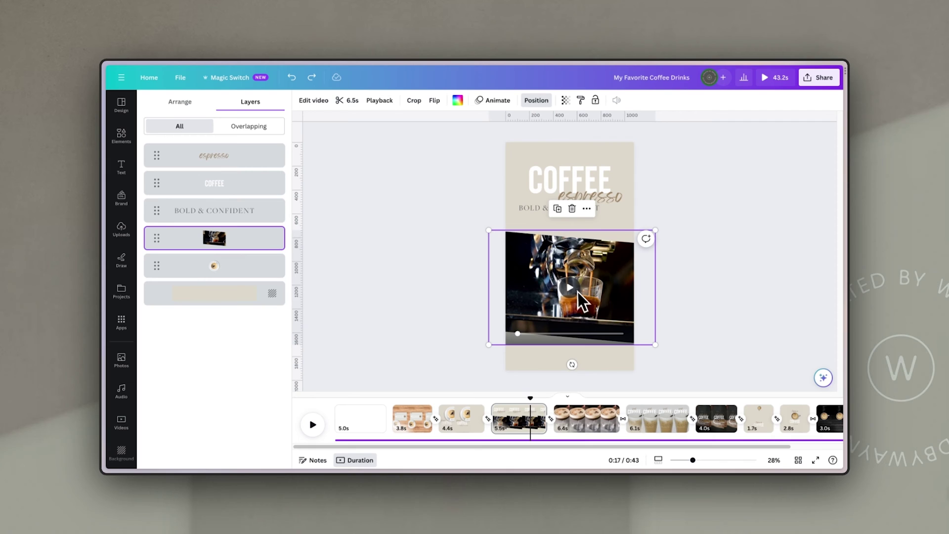
drag(519, 333, 497, 333)
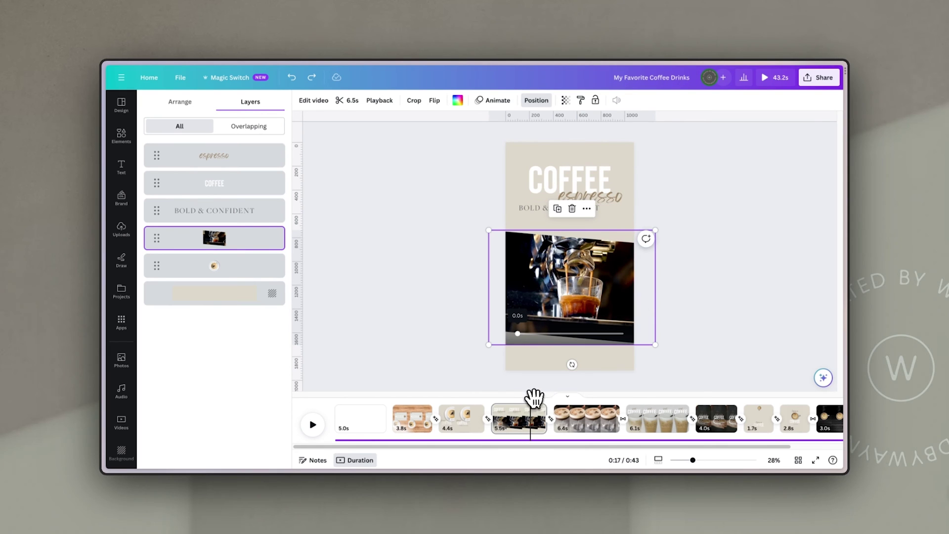
drag(530, 396, 564, 394)
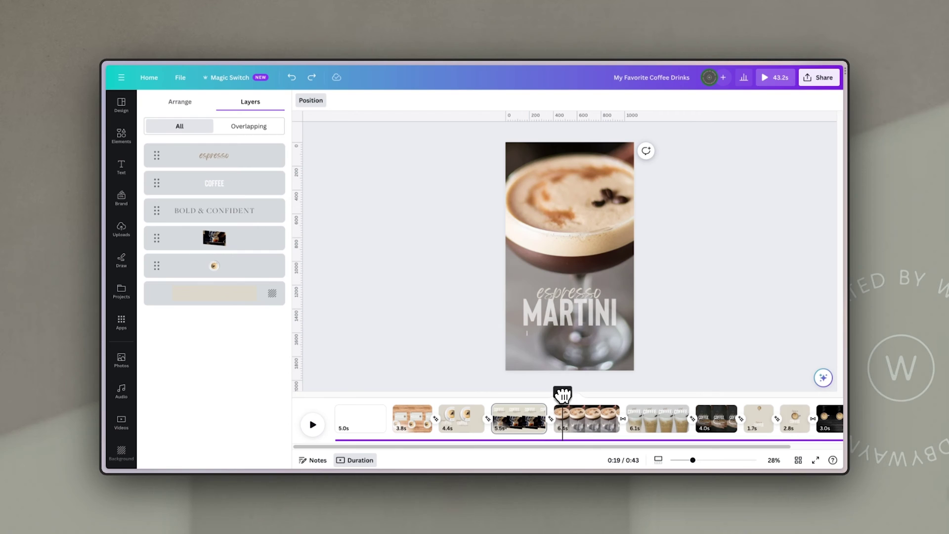
click(608, 149)
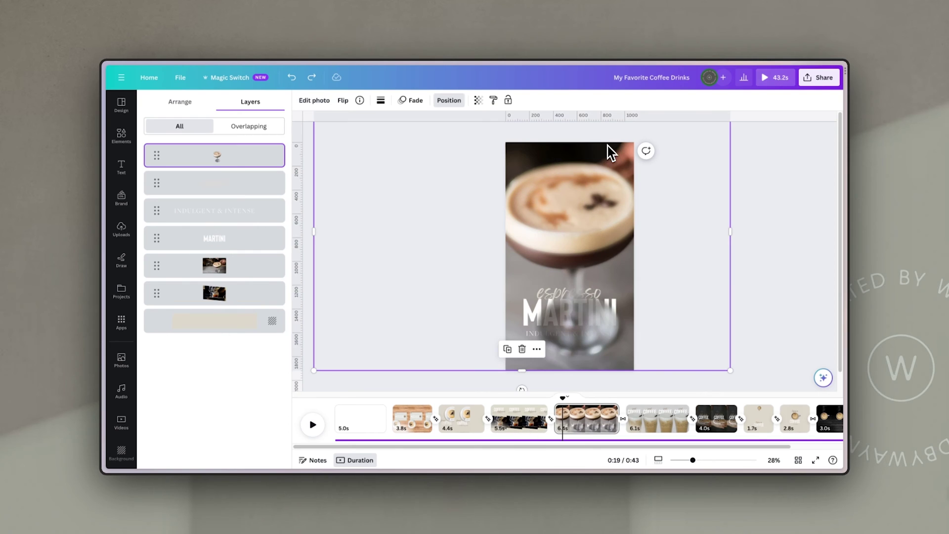
click(449, 101)
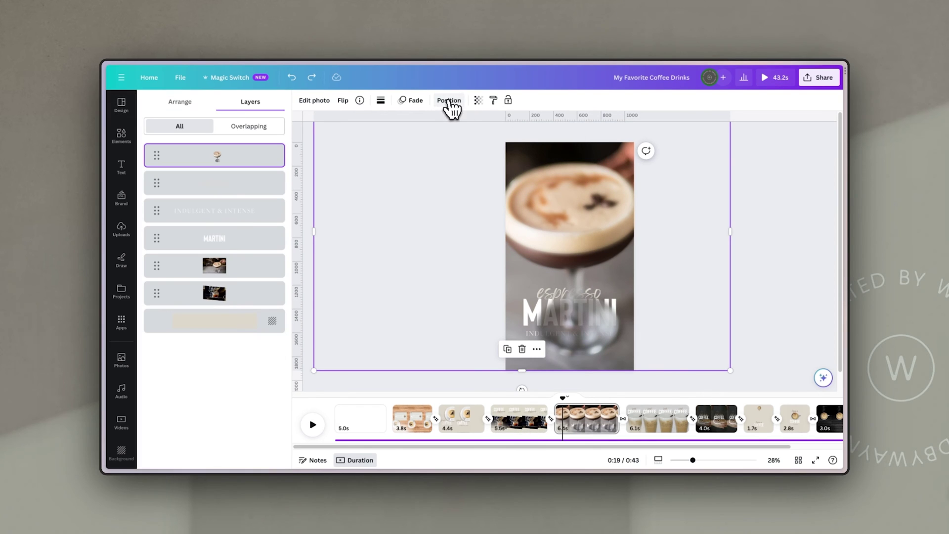
click(236, 294)
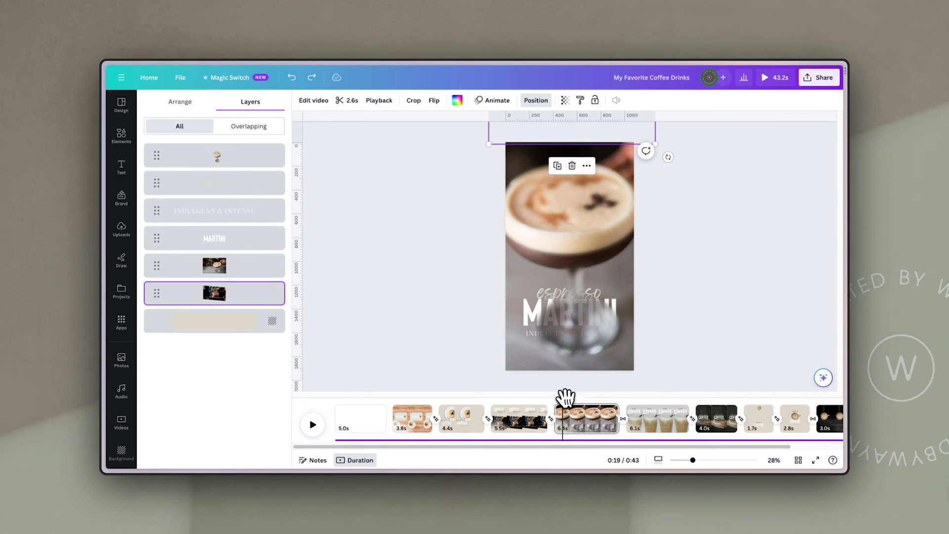
drag(562, 396, 534, 401)
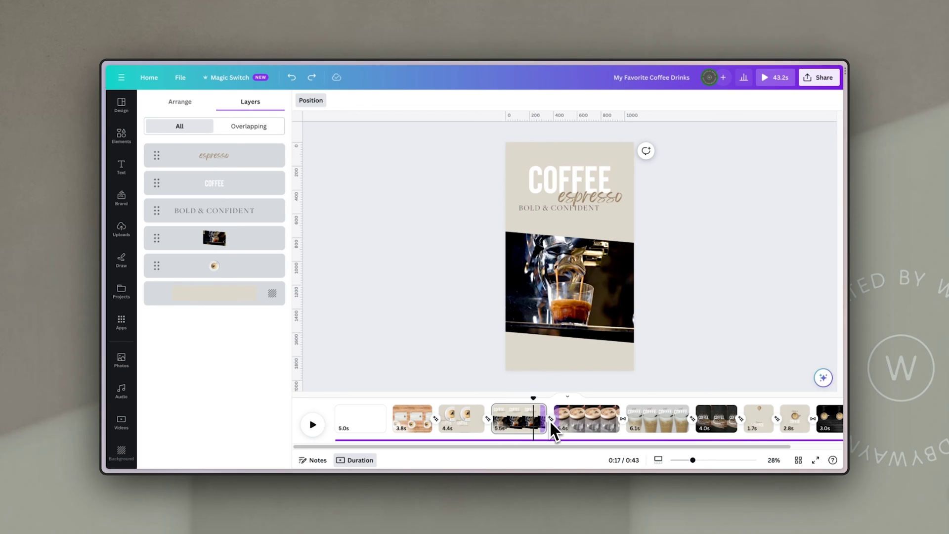
drag(535, 399, 592, 403)
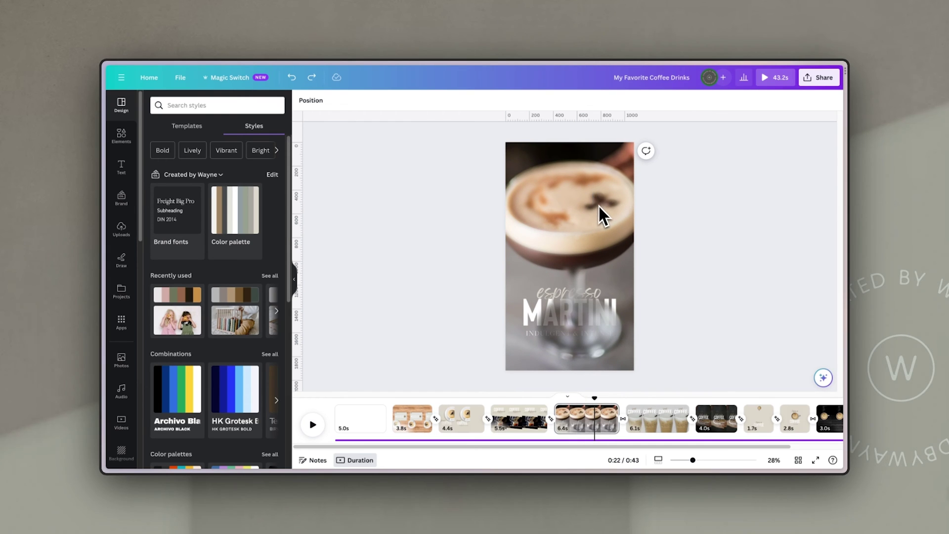
List all layers of the 6.4s espresso martini page and select its top photo layer
click(598, 424)
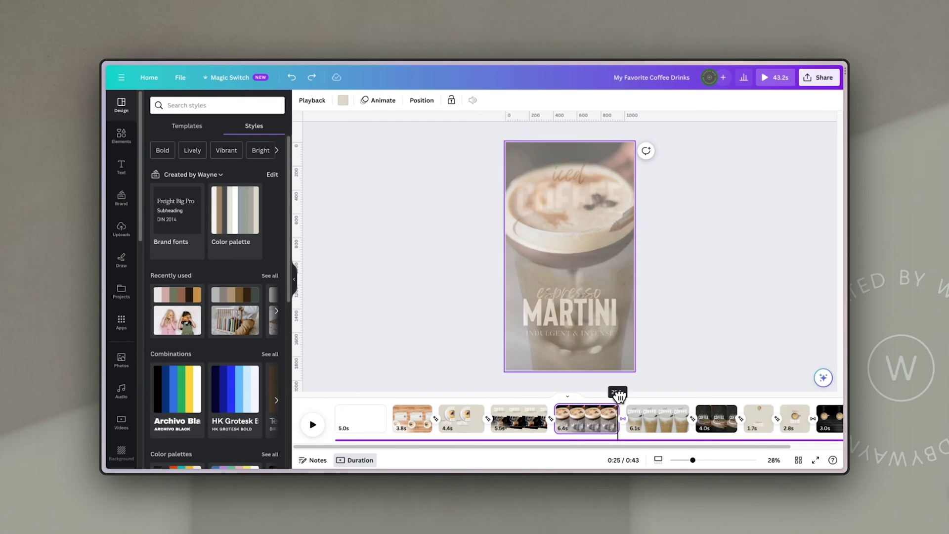
click(423, 100)
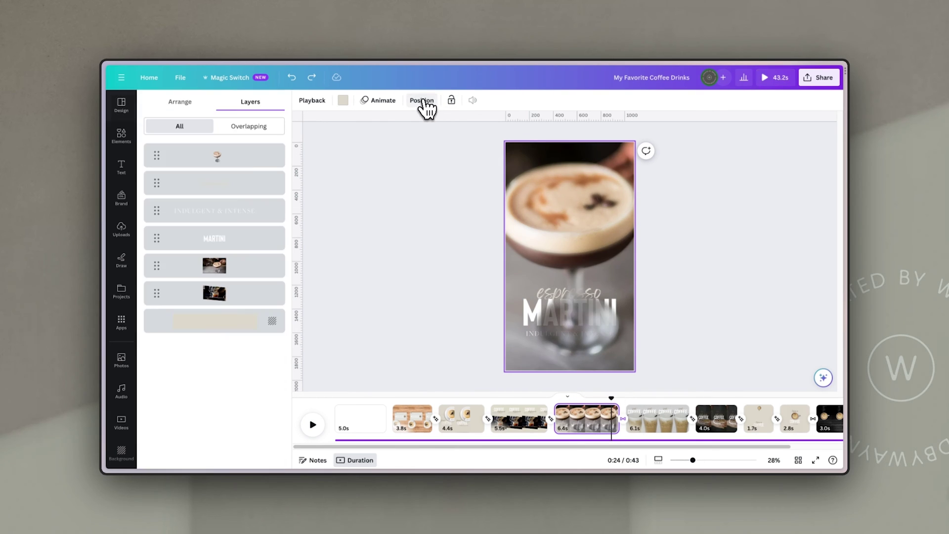
click(247, 128)
click(195, 126)
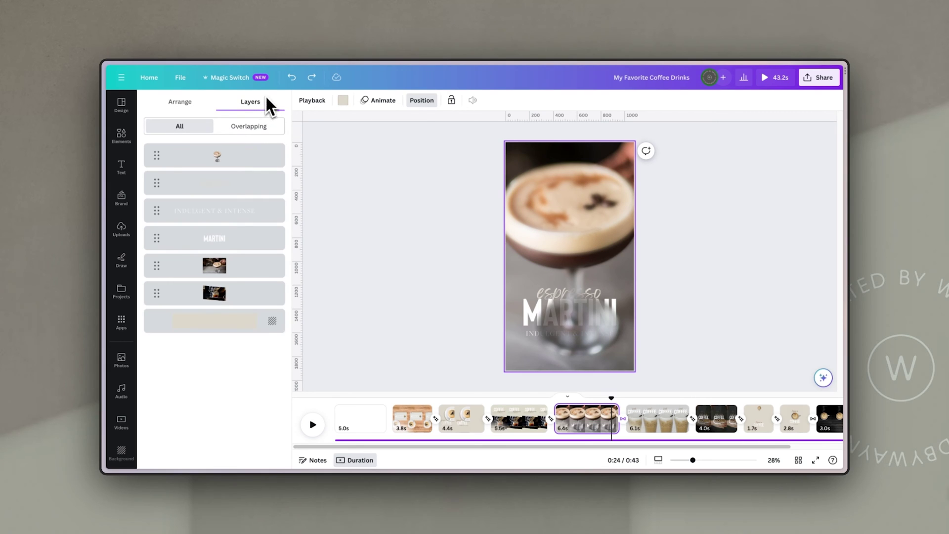
click(234, 273)
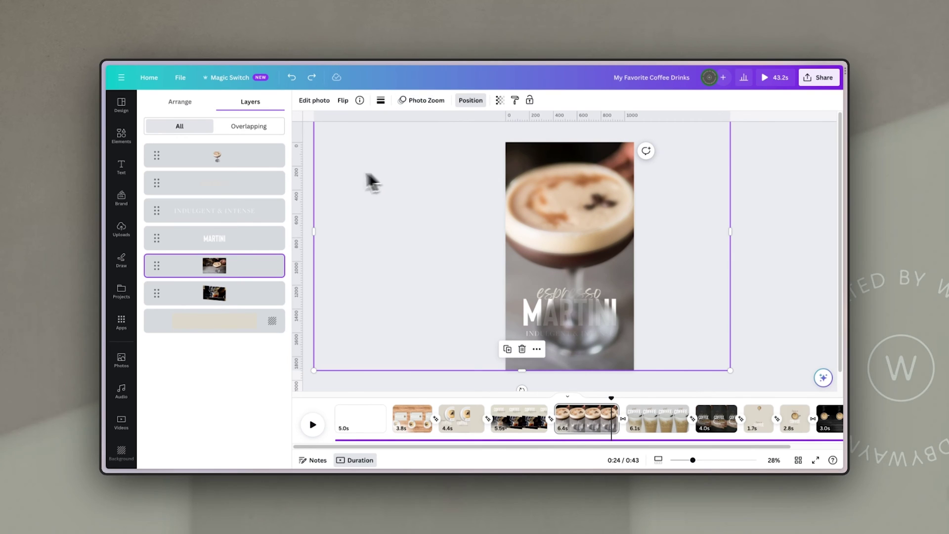
click(239, 162)
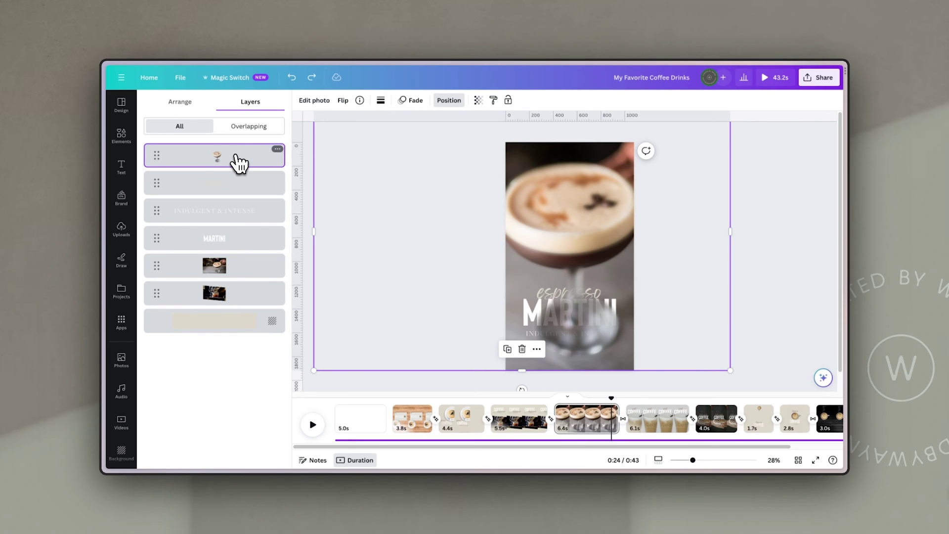
Open photo editing for the top photo layer, then exit back to design styles
click(321, 103)
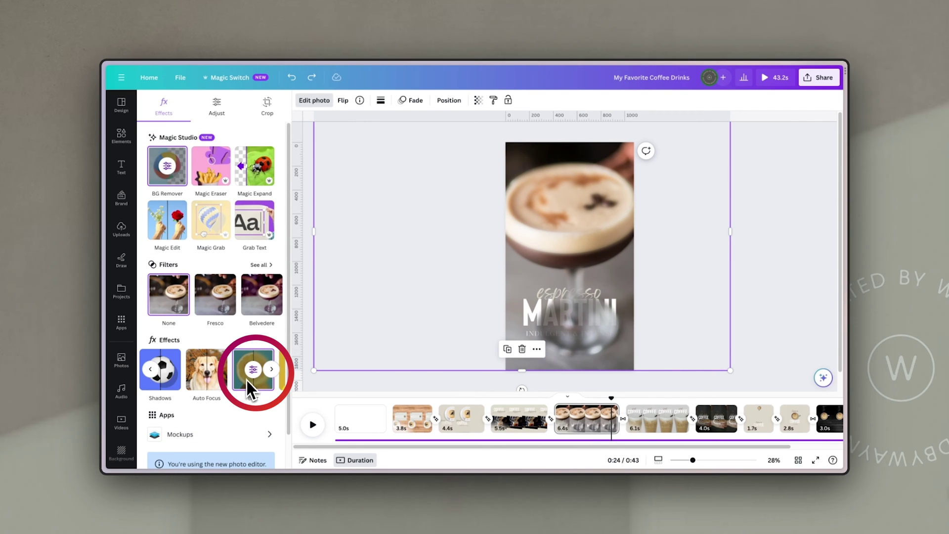
key(Escape)
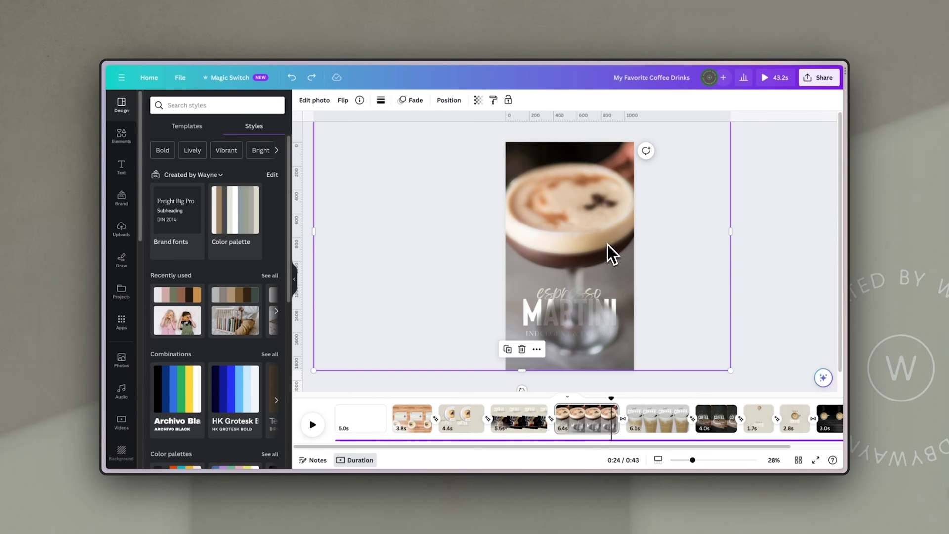
Show the martini-page element's timing bar and trim its start and end, then reopen Layers
click(537, 349)
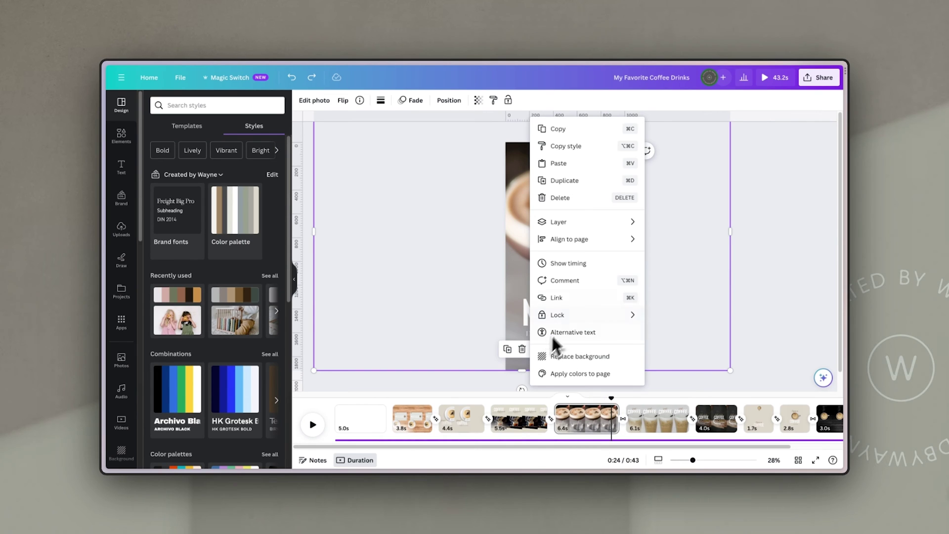
click(583, 262)
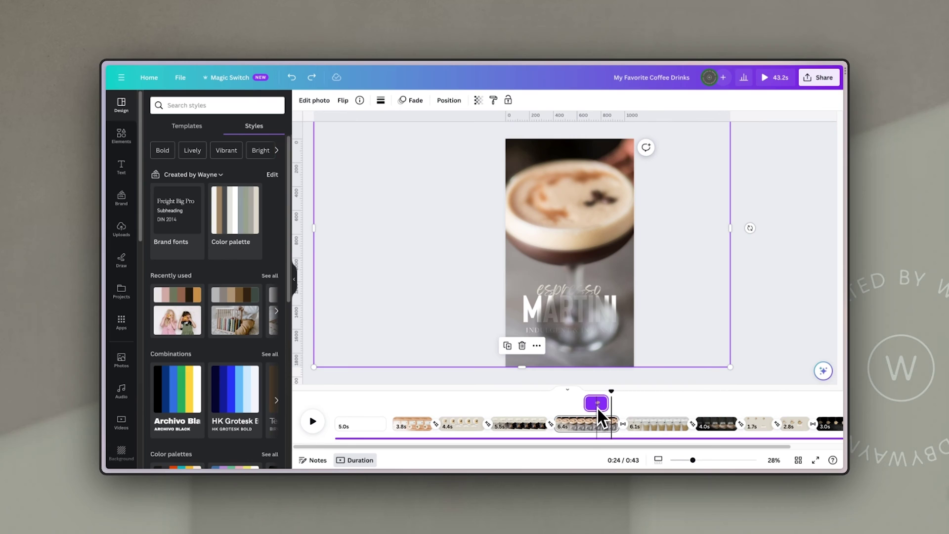
drag(586, 403, 568, 405)
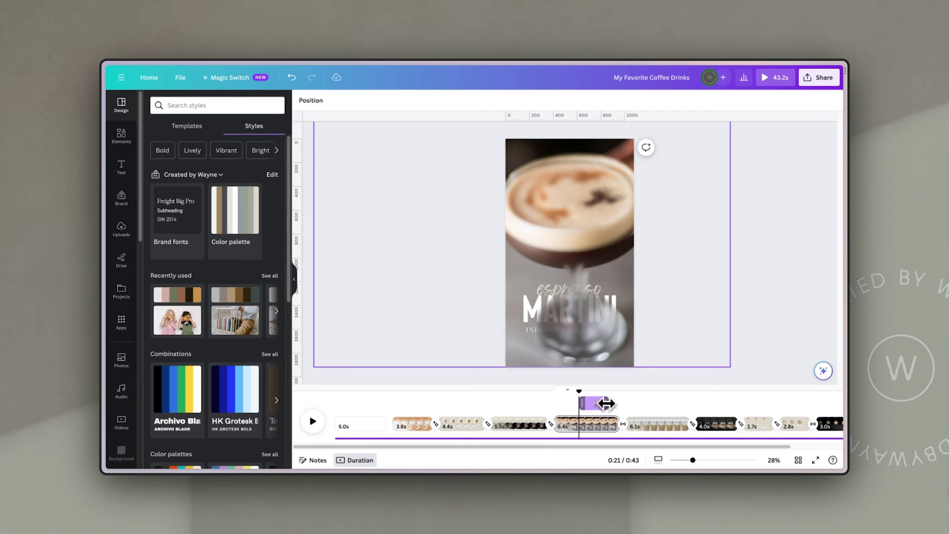
mouse_move(603, 403)
mouse_down()
mouse_move(551, 390)
mouse_move(615, 390)
mouse_up()
click(311, 104)
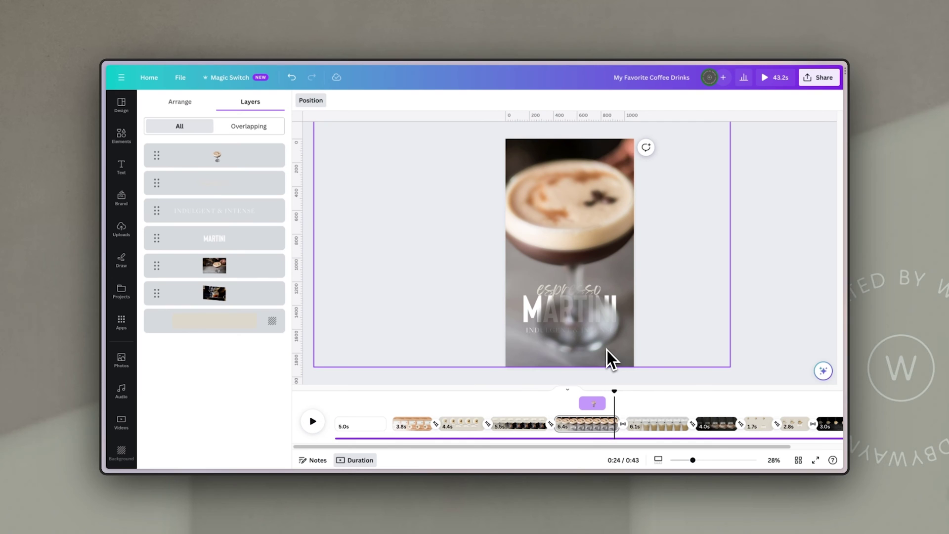
Play the Martini-to-Iced Coffee transition, stopping at 0:30 on the iced coffee page
drag(615, 390, 632, 393)
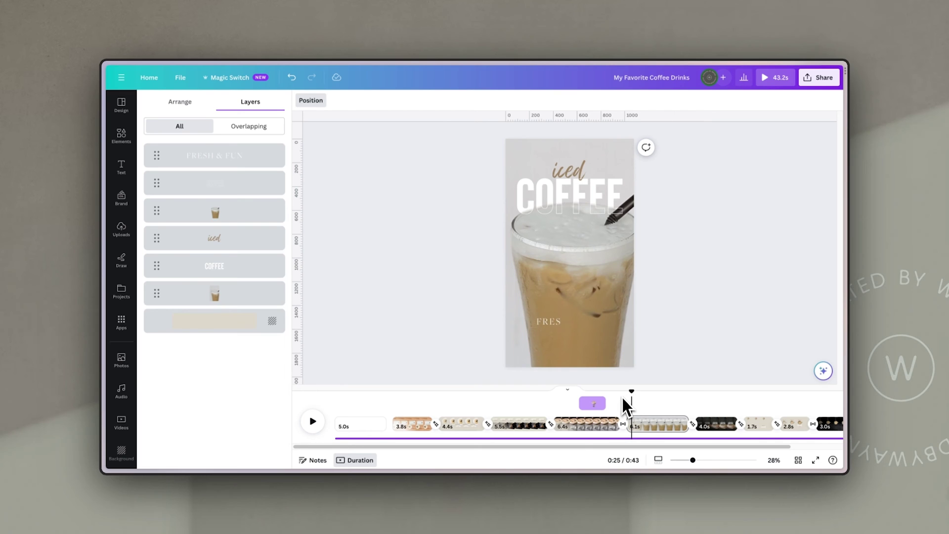
drag(632, 391, 629, 391)
key(space)
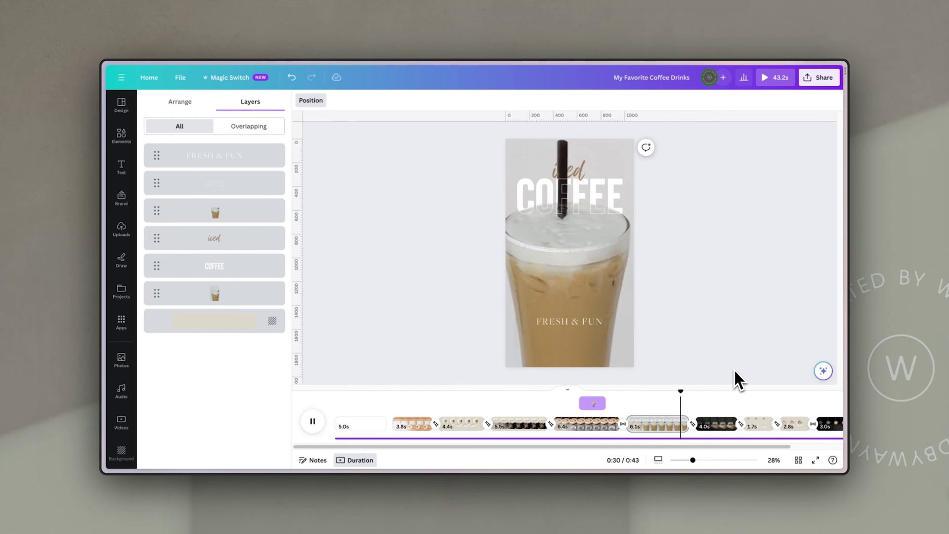
key(space)
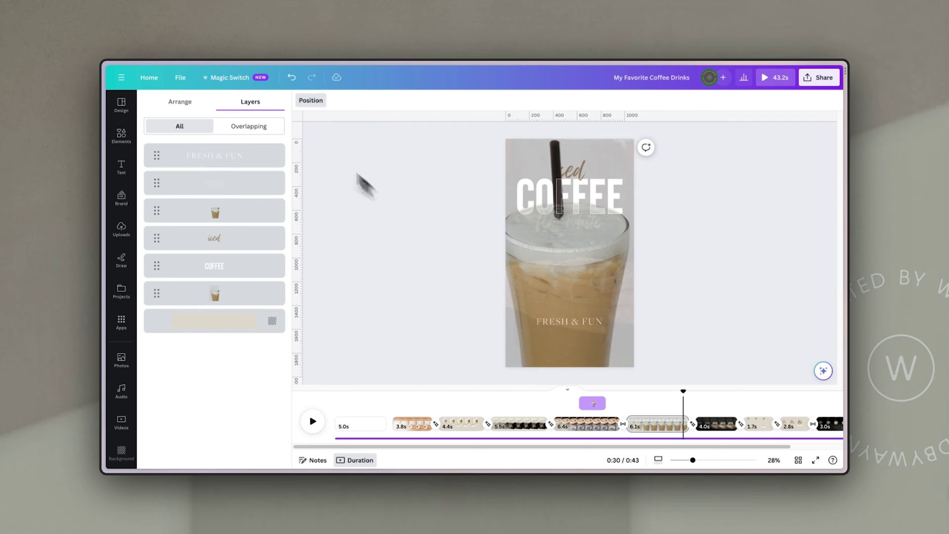
click(243, 301)
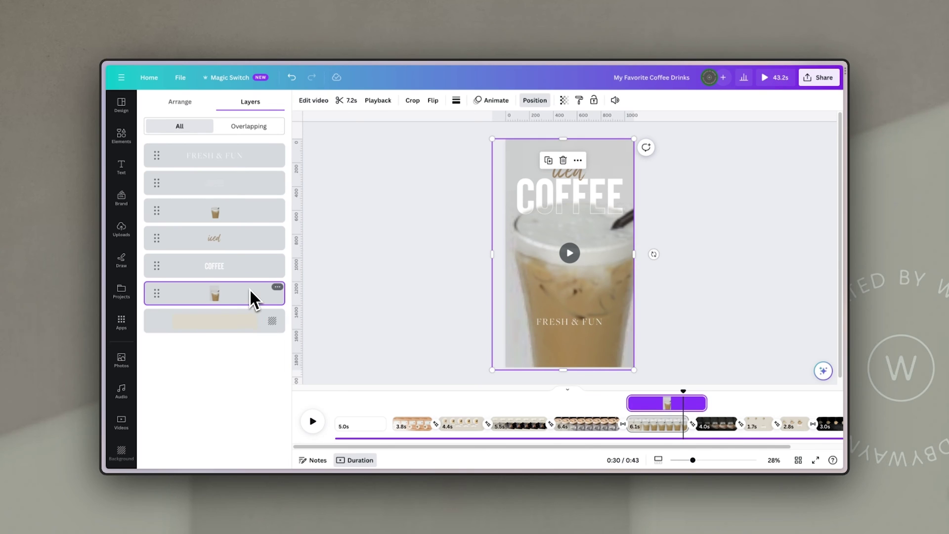
click(246, 275)
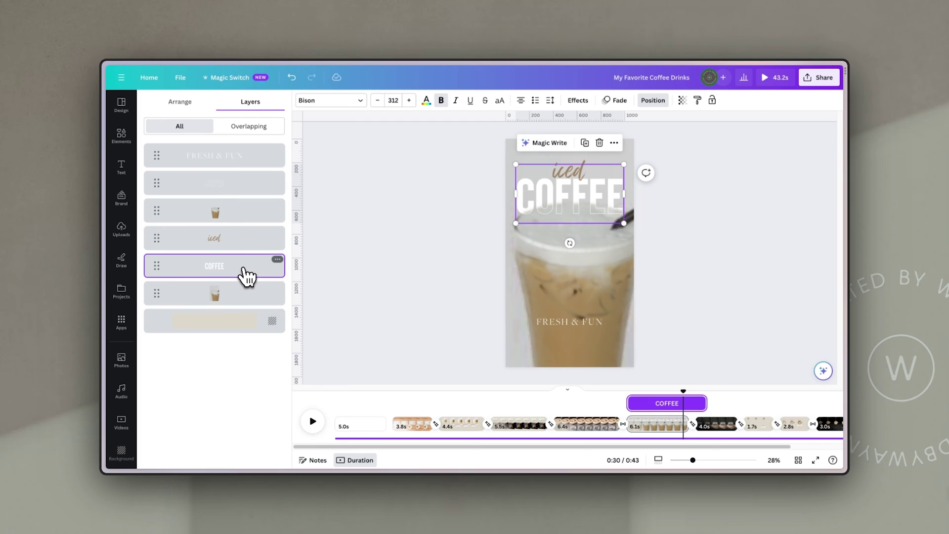
click(247, 217)
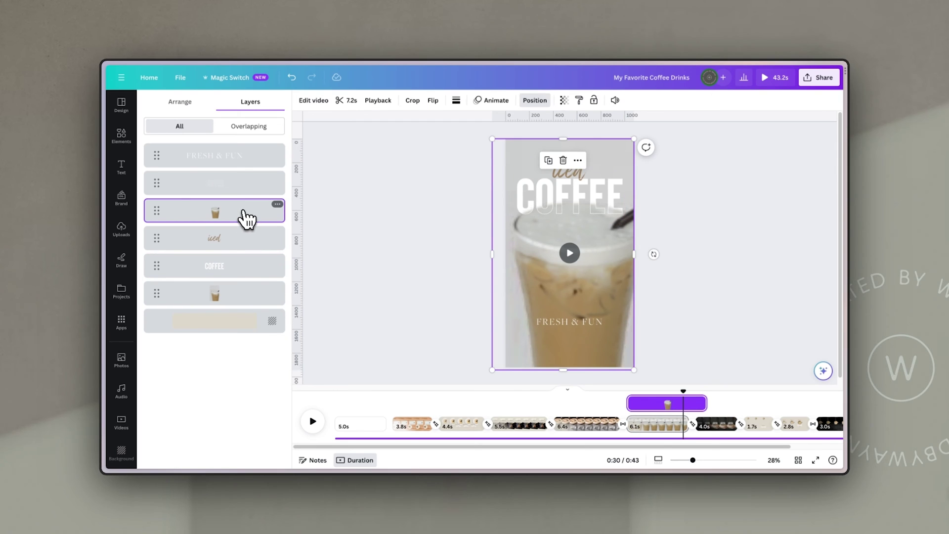
click(238, 194)
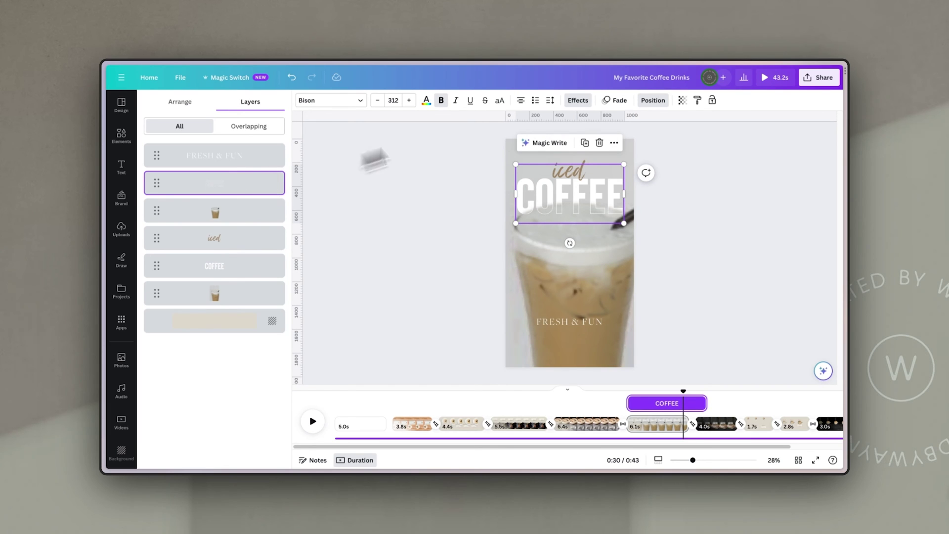
click(577, 101)
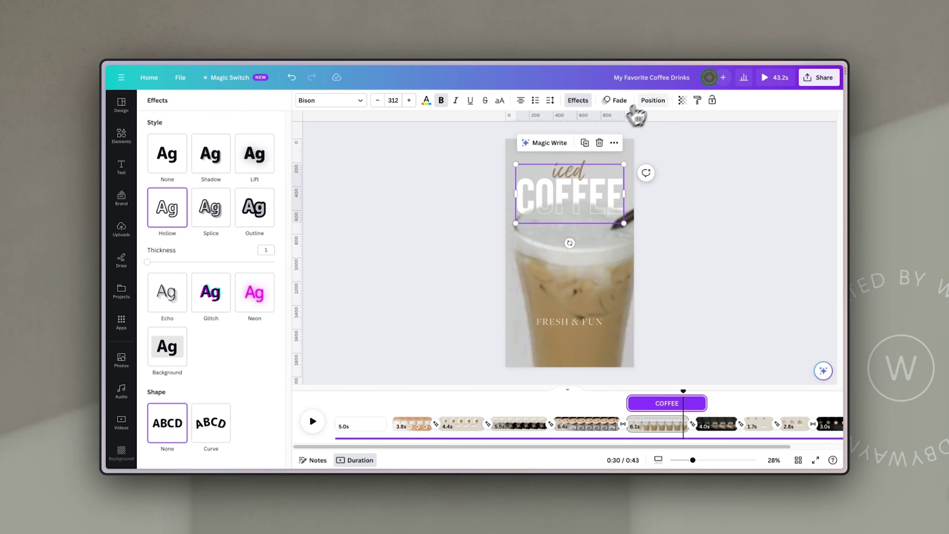
click(659, 104)
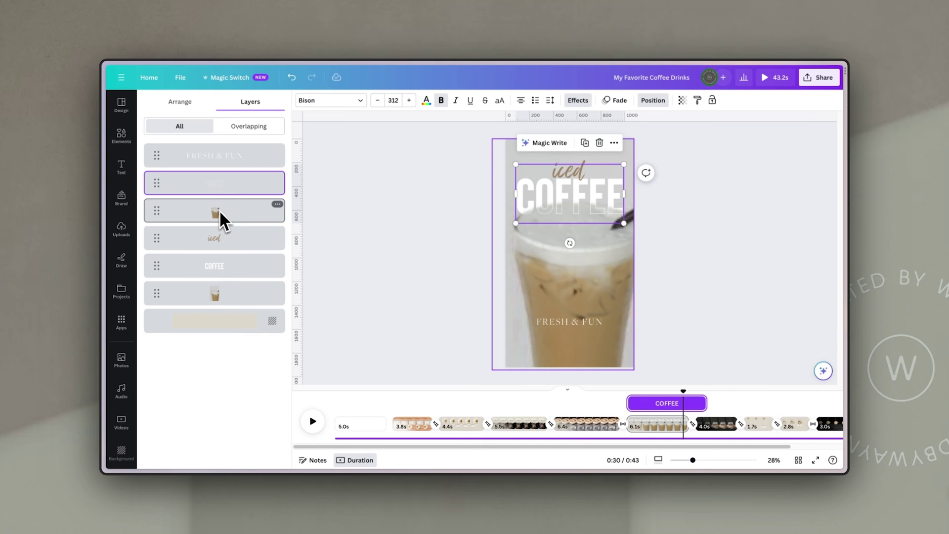
drag(684, 391, 628, 394)
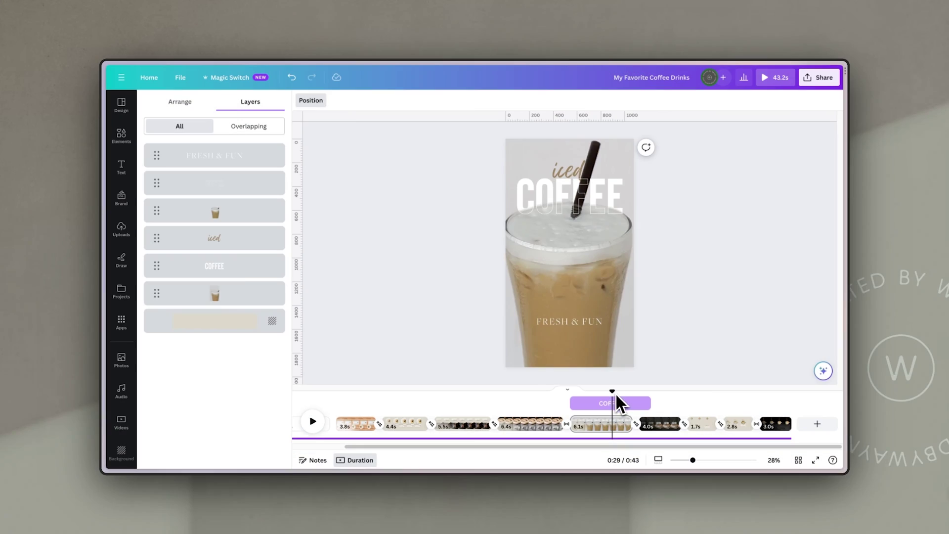
key(space)
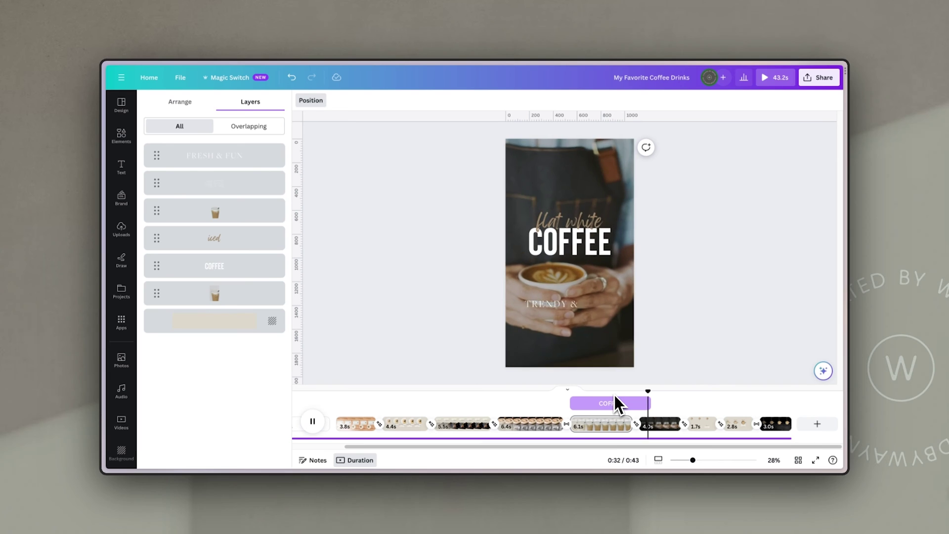
Stop playback and advance the preview to the 1.7-second 'Enjoy a COFFEE' page
key(space)
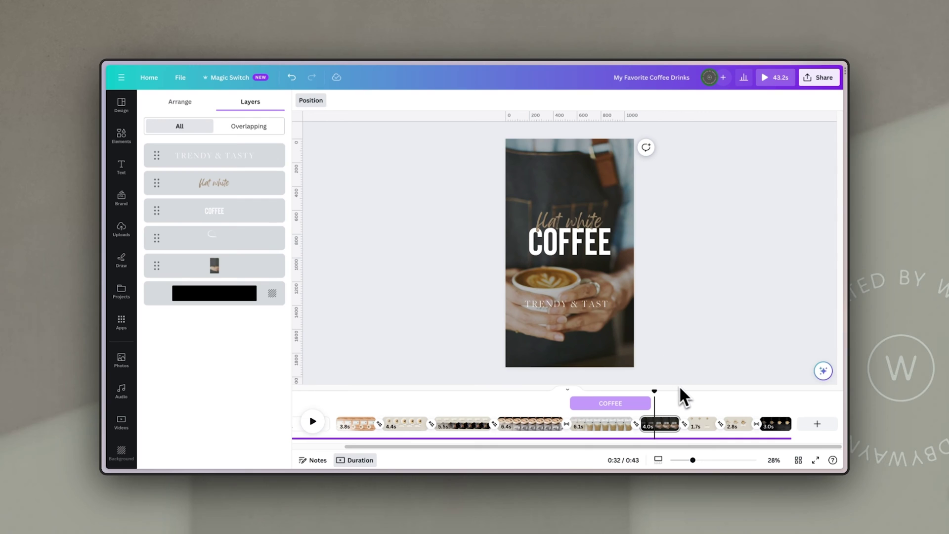
drag(655, 391, 706, 396)
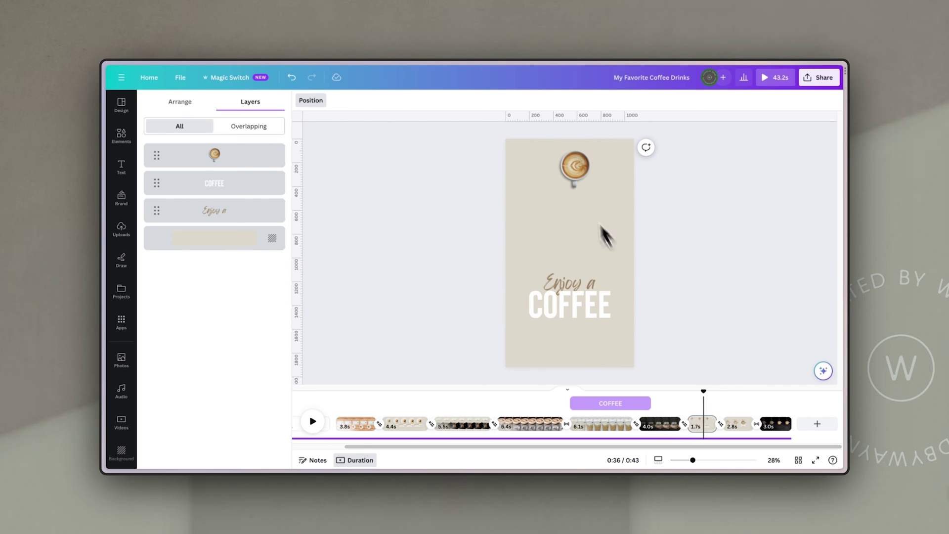
Select the coffee cup on the 'Enjoy a COFFEE' page and open its Drift photo animation options
click(578, 172)
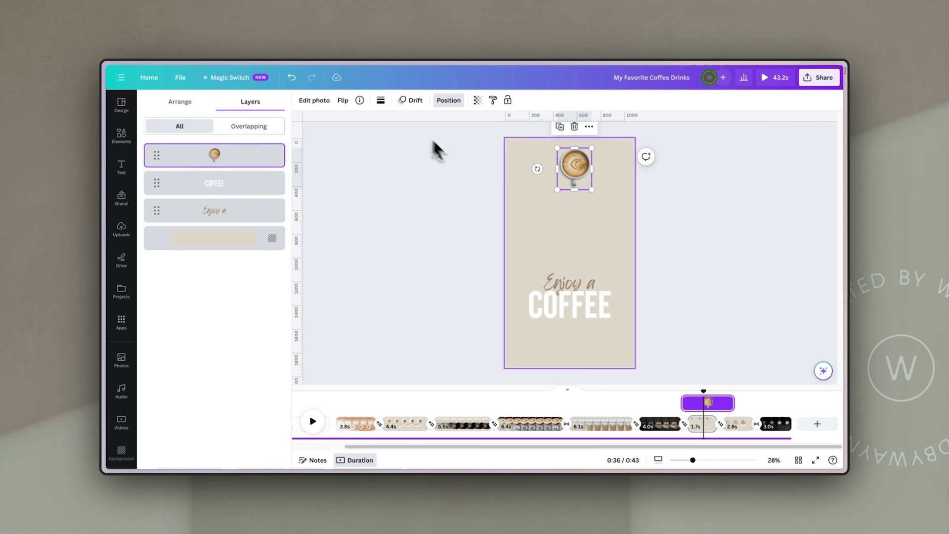
mouse_move(704, 391)
mouse_down()
mouse_move(659, 388)
mouse_move(709, 390)
mouse_up()
click(578, 171)
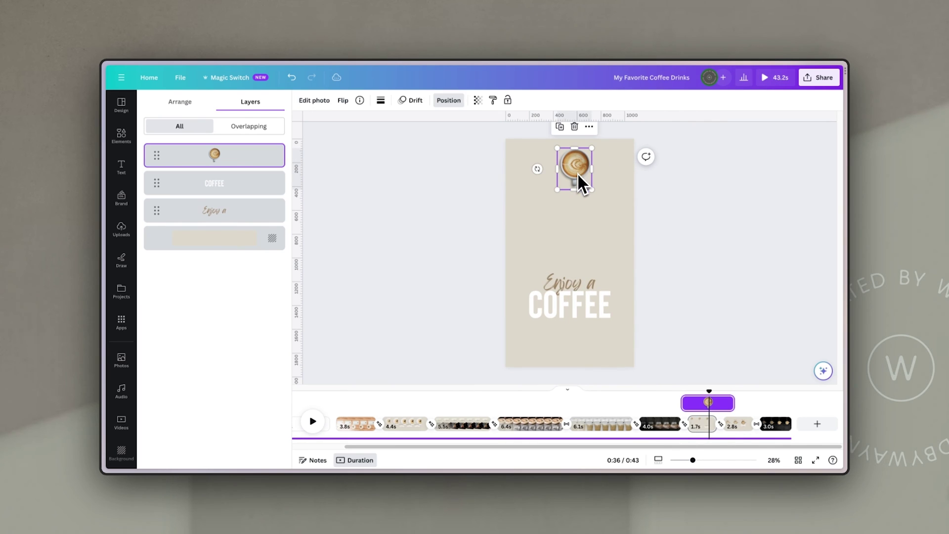
click(415, 101)
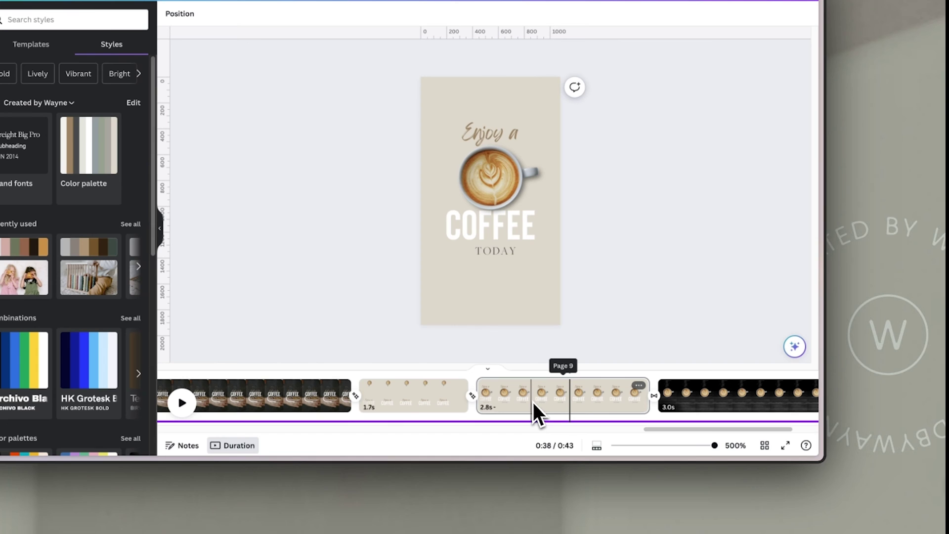
Scrub from the flat white page start through the cup animation, then show the page's Layers list
drag(569, 368, 479, 379)
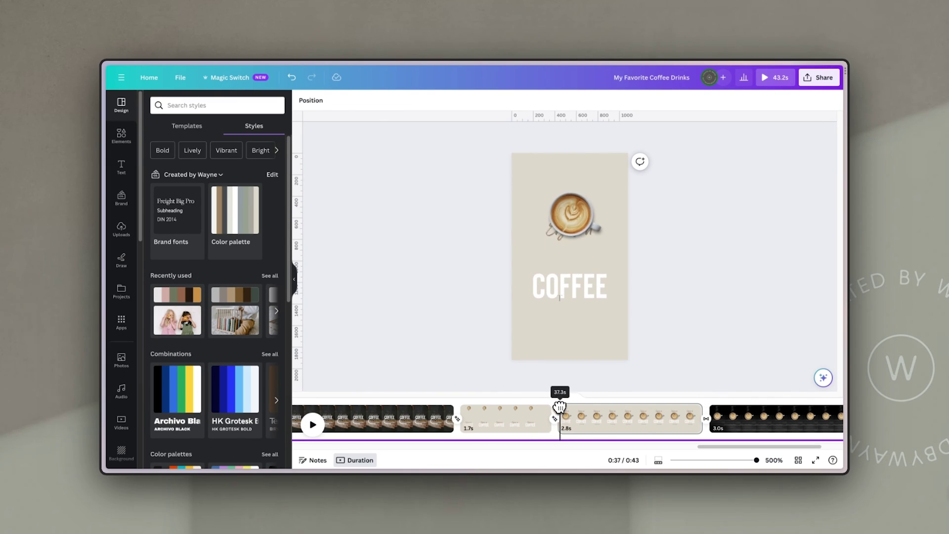
drag(560, 407, 605, 411)
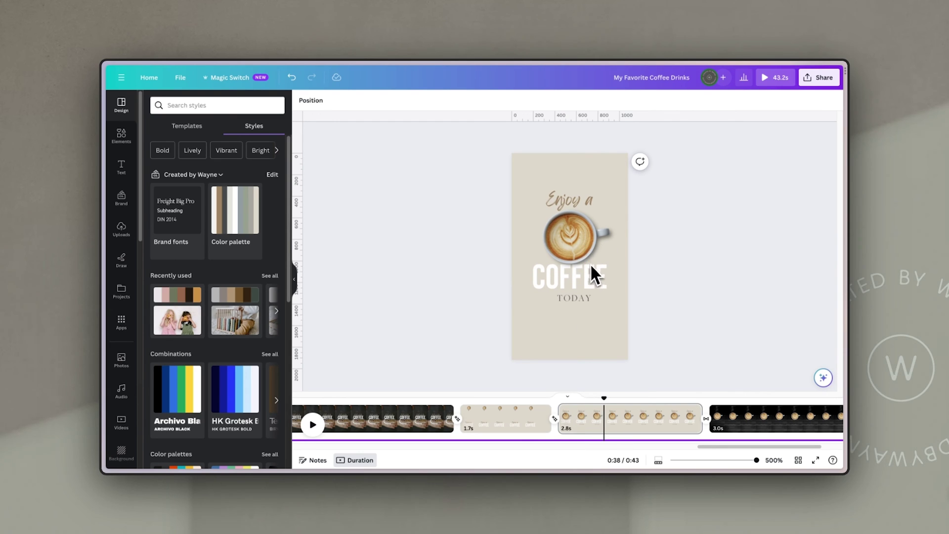
click(313, 103)
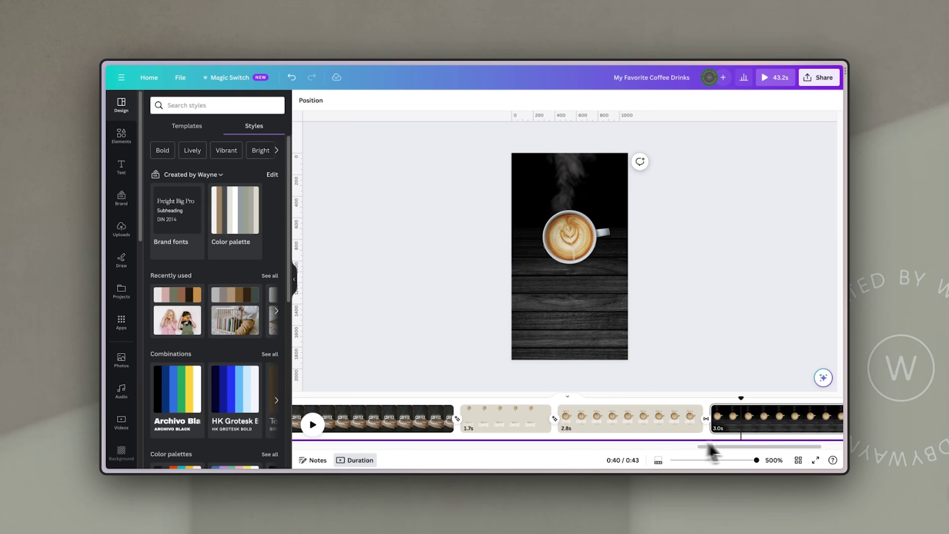
drag(737, 450, 763, 450)
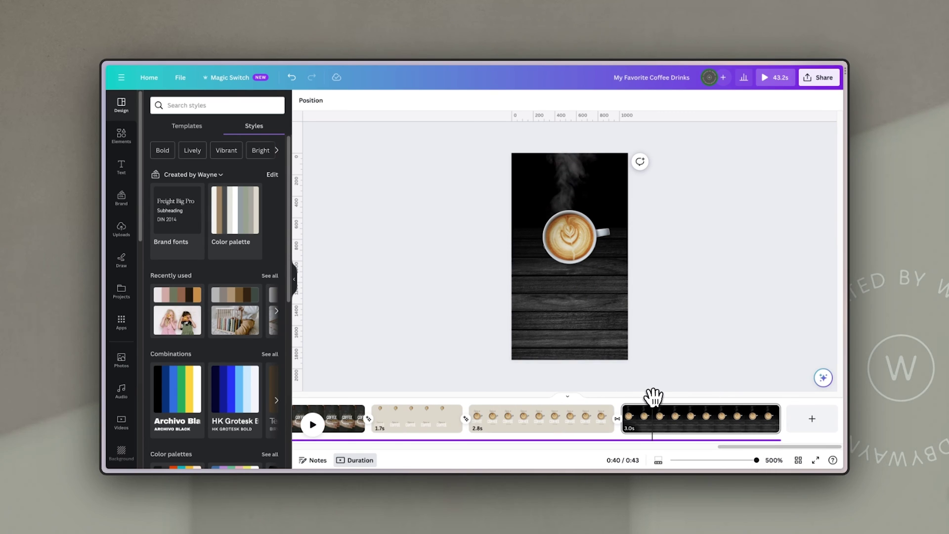
drag(652, 395, 713, 412)
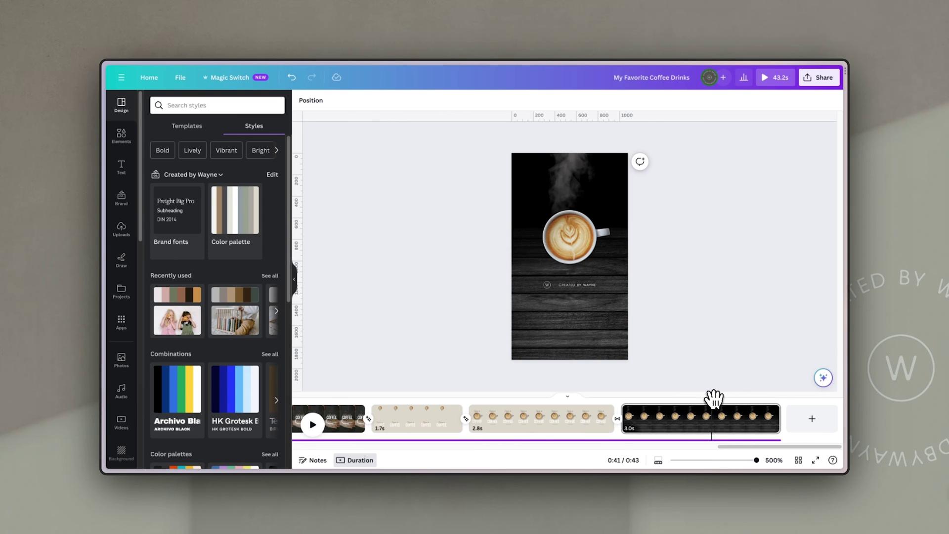
drag(714, 397, 689, 403)
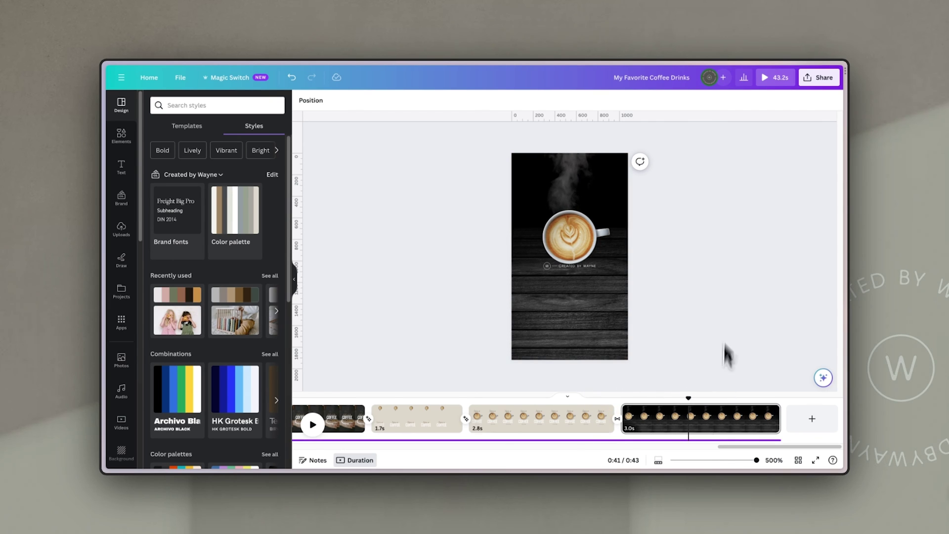
drag(691, 397, 730, 400)
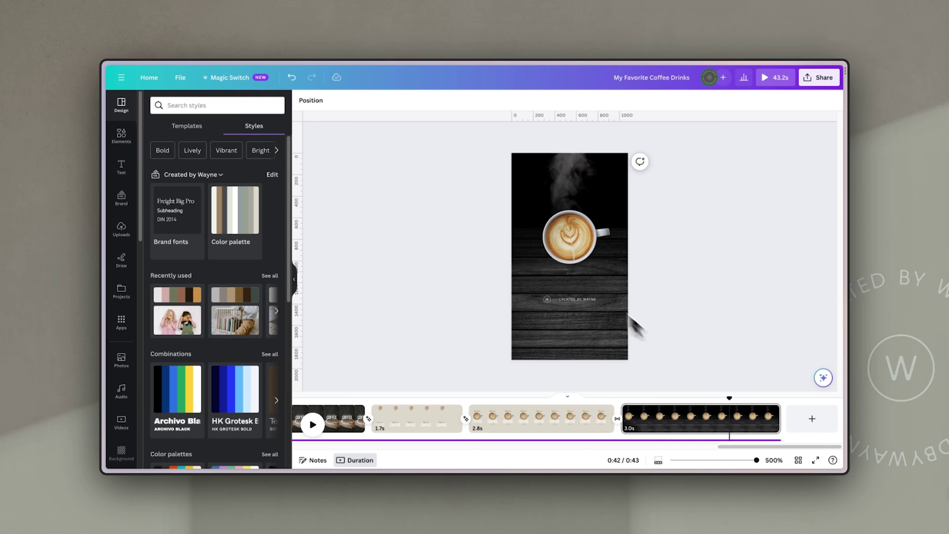
click(578, 304)
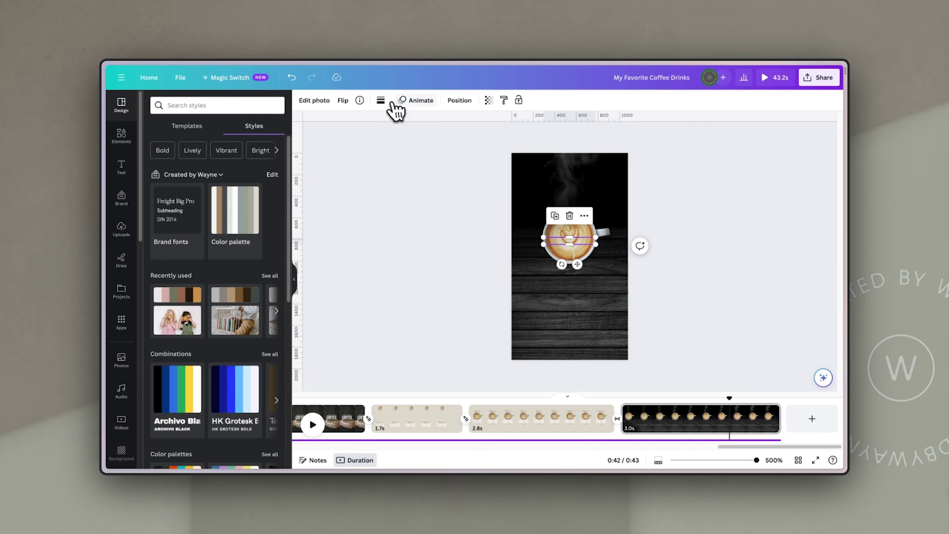
click(422, 102)
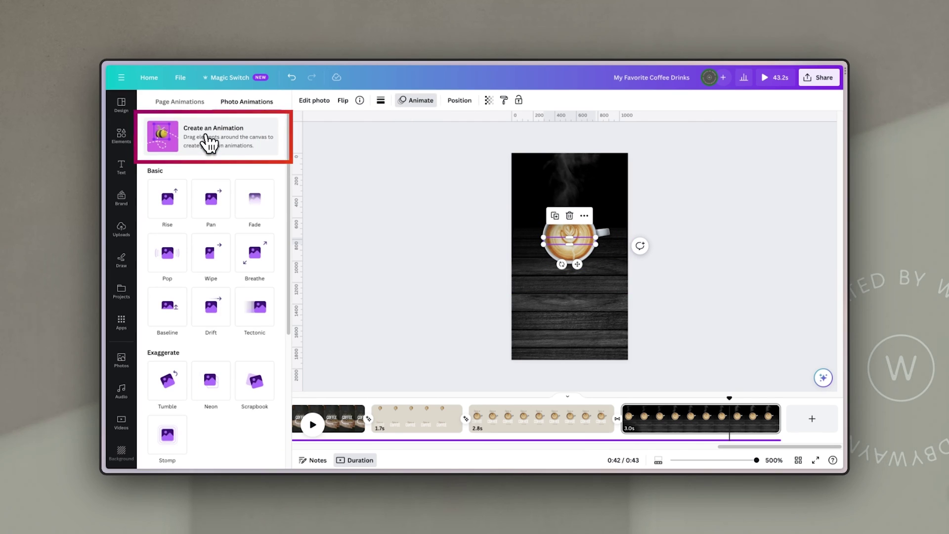
click(210, 140)
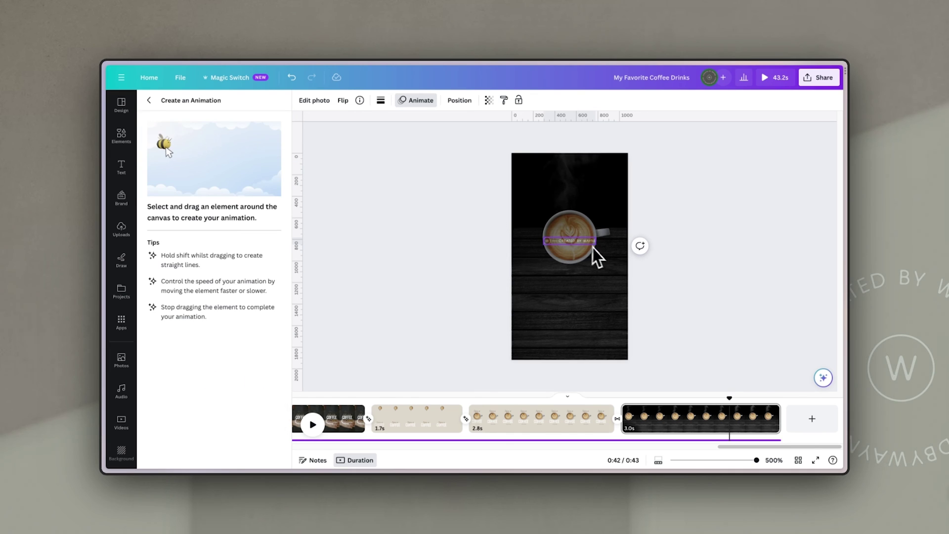
drag(583, 243, 578, 291)
drag(577, 324, 578, 330)
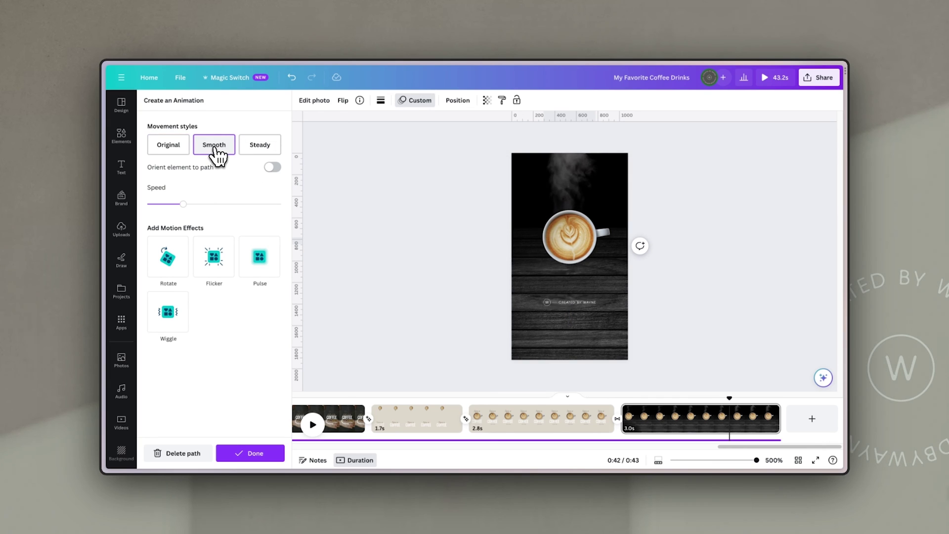
click(186, 203)
click(696, 251)
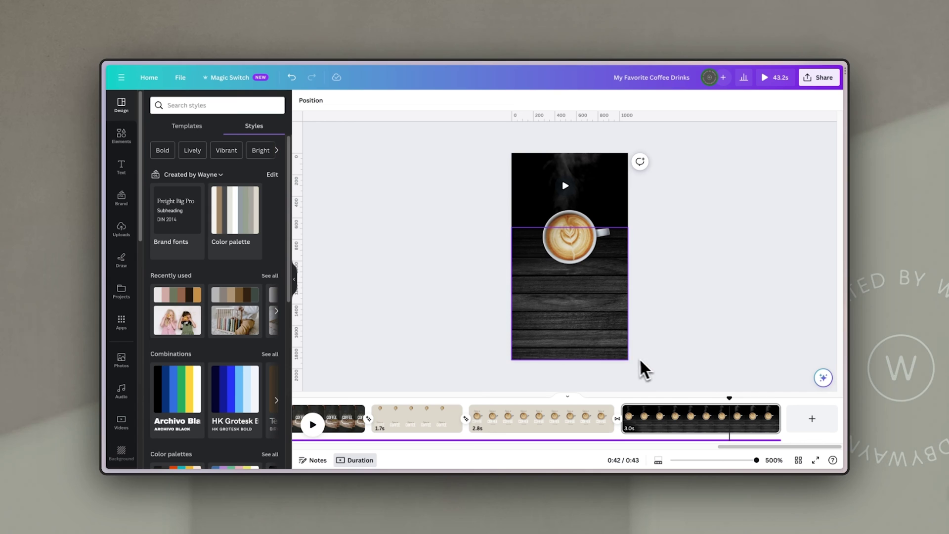
click(625, 353)
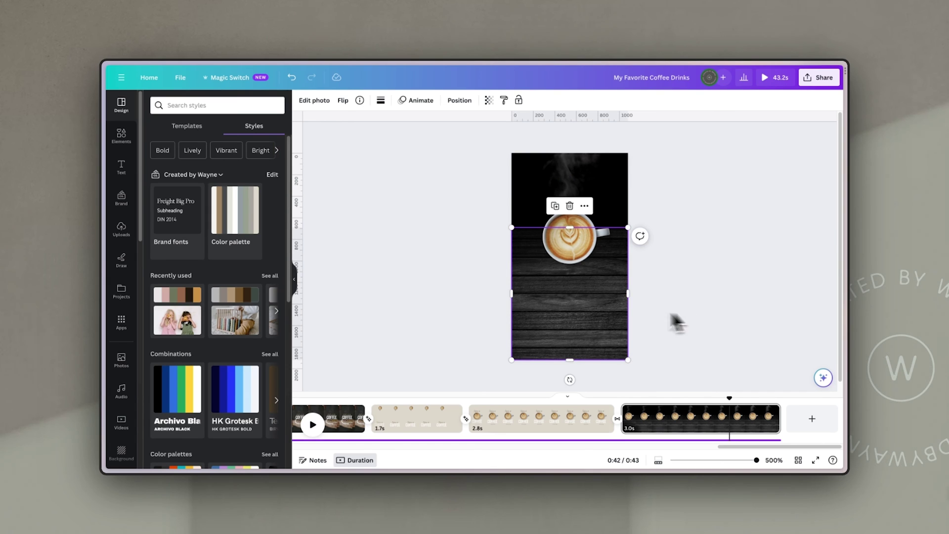
click(707, 275)
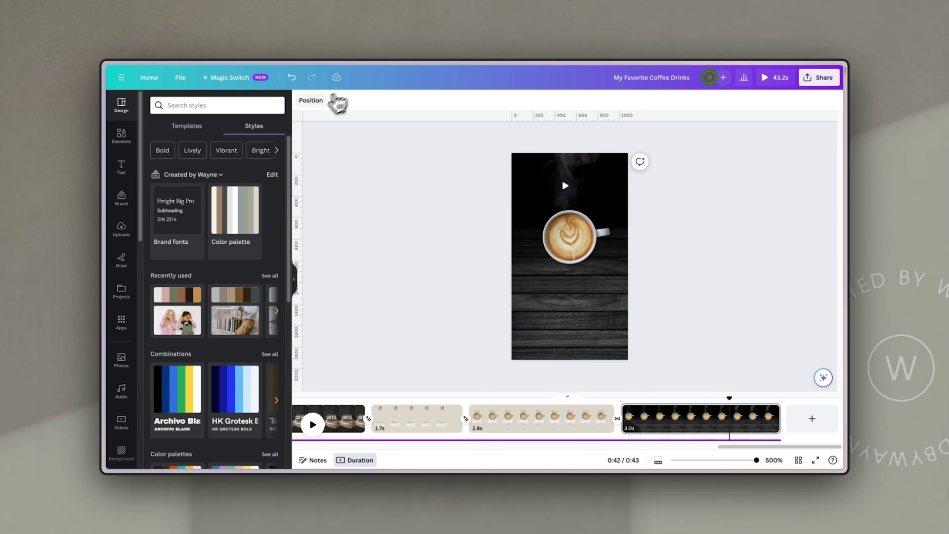
click(316, 105)
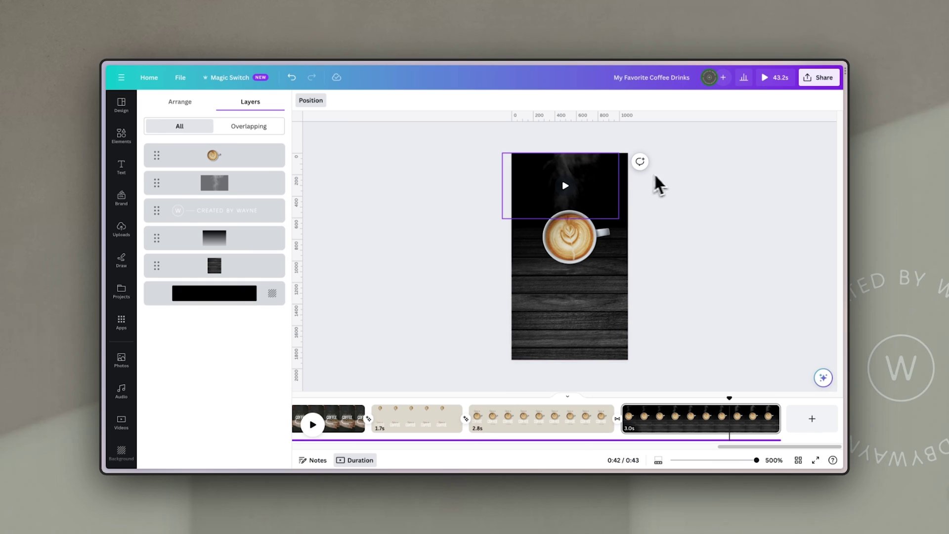
click(594, 168)
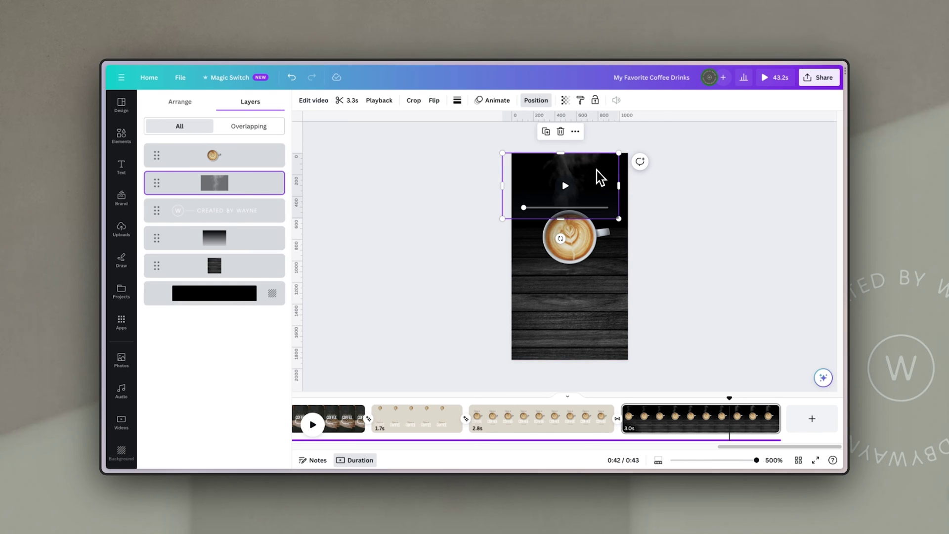
drag(596, 180, 611, 297)
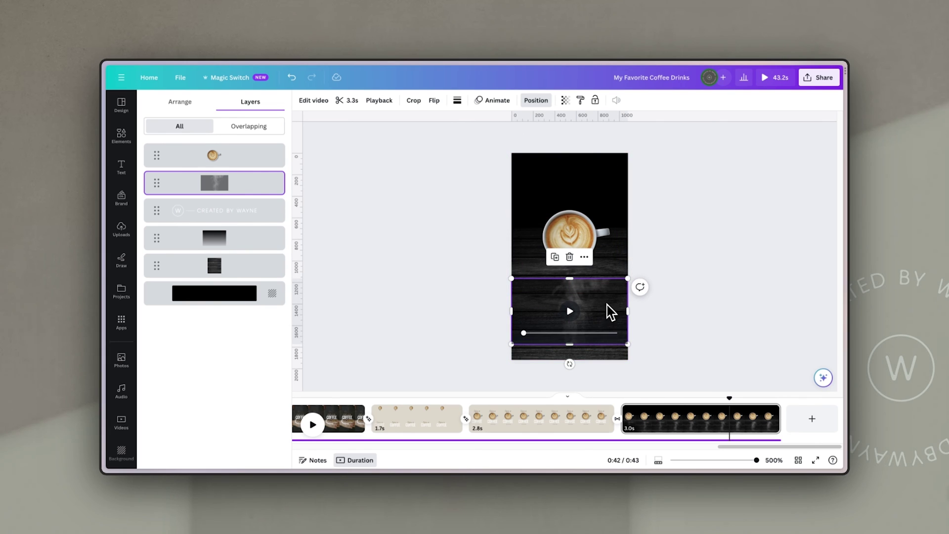
click(714, 251)
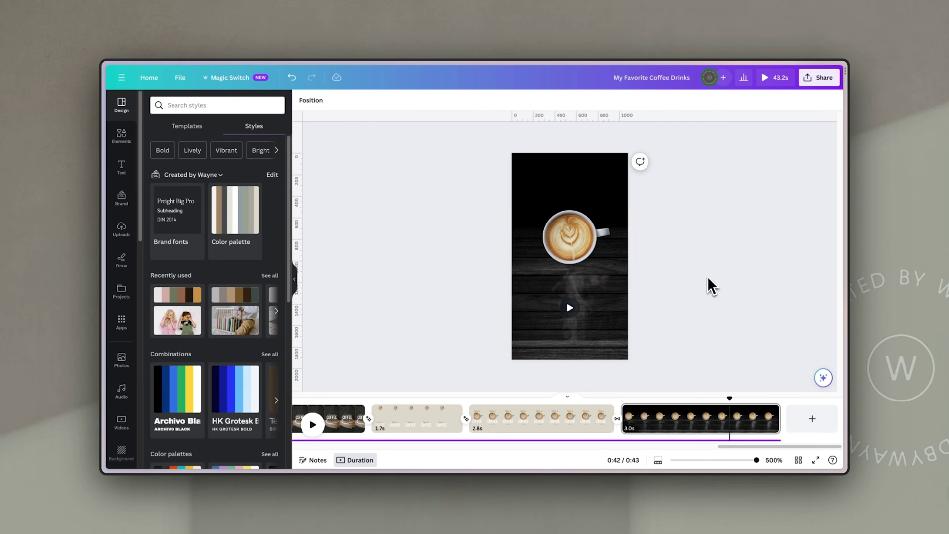
drag(619, 318, 613, 194)
click(624, 258)
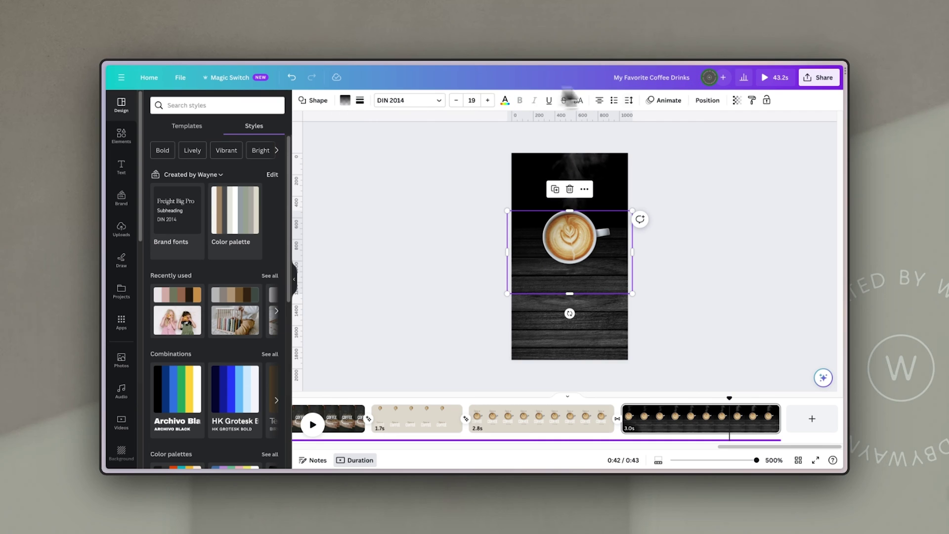
click(703, 107)
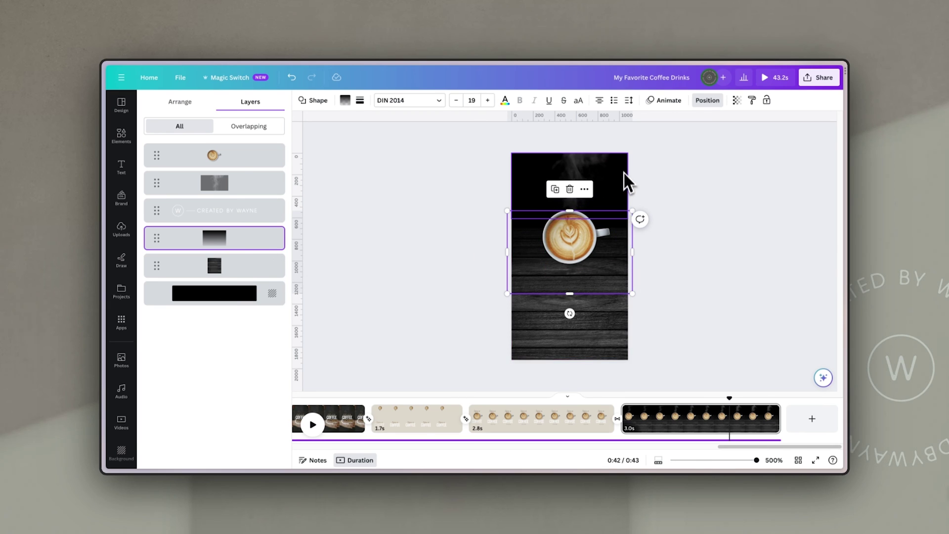
click(656, 261)
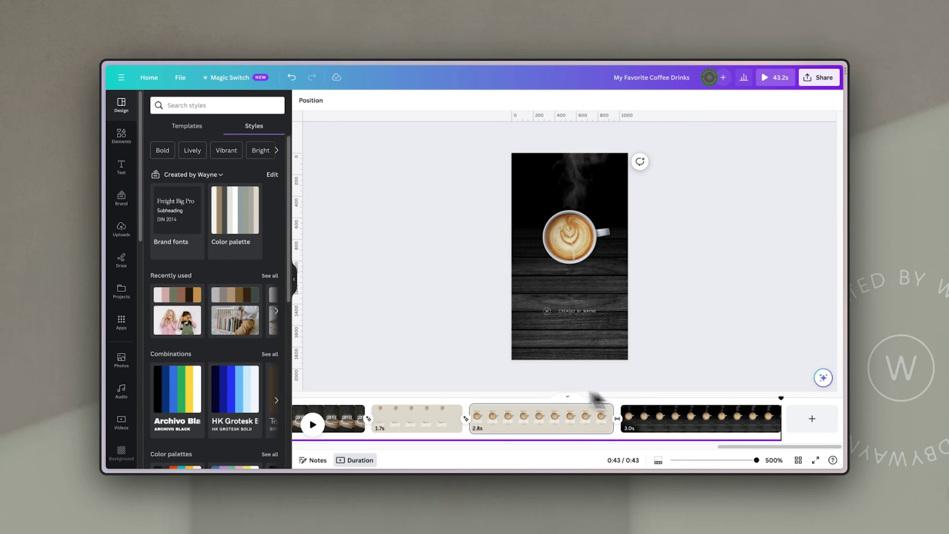
Select the background music, zoom the timeline to 63%, and set a 2.7-second fade-out with no fade-in
drag(771, 446, 313, 458)
click(443, 443)
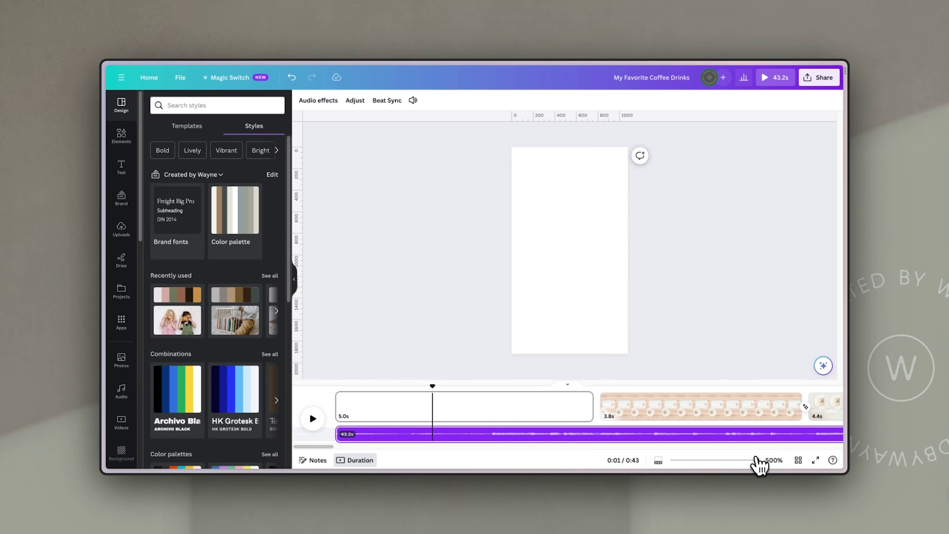
drag(758, 461, 681, 461)
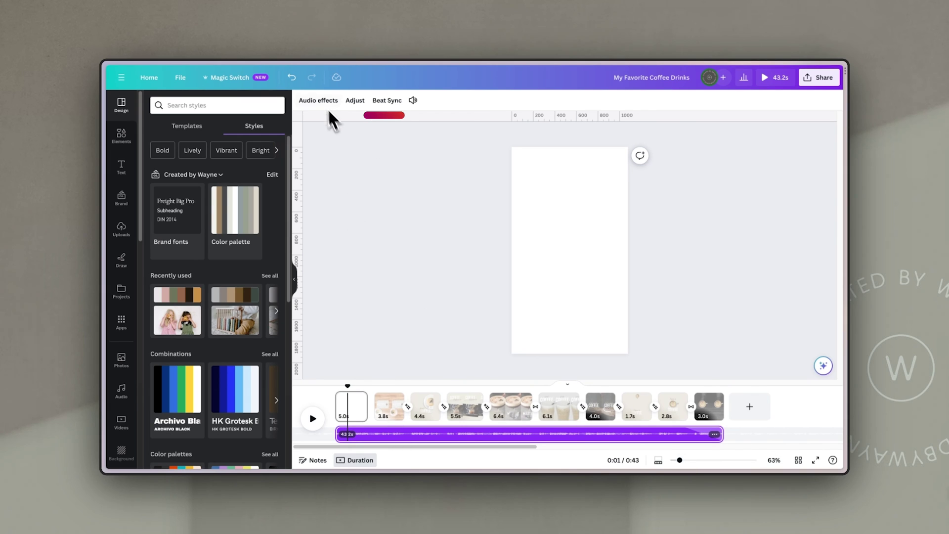
click(379, 101)
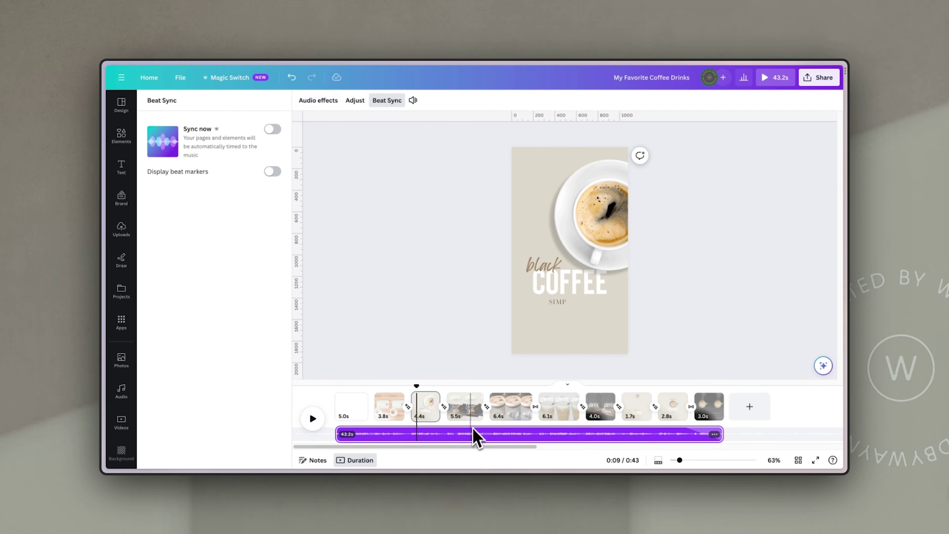
click(322, 102)
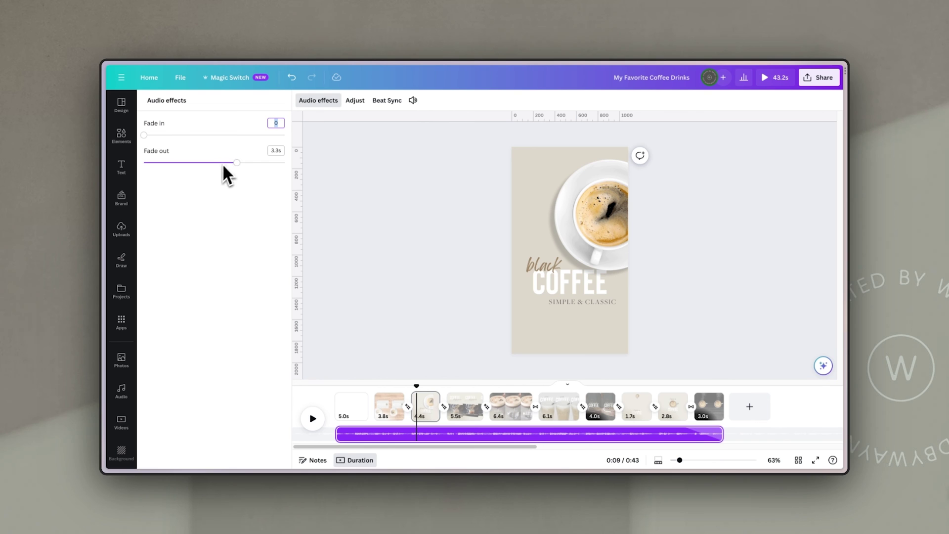
drag(237, 163, 225, 163)
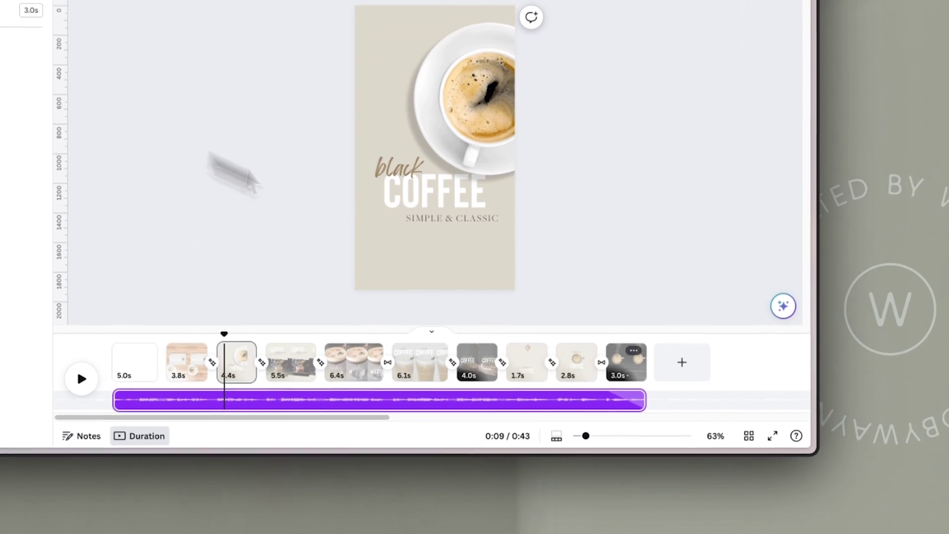
click(627, 396)
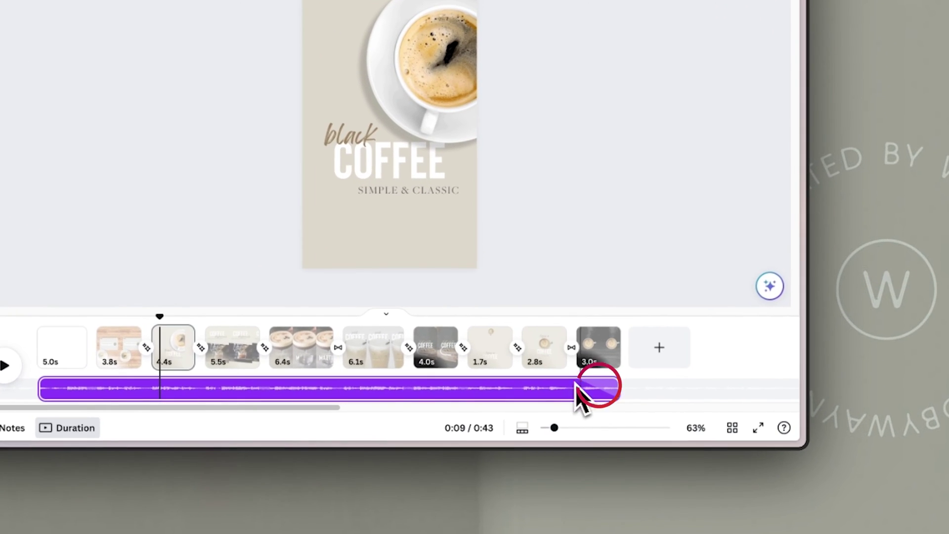